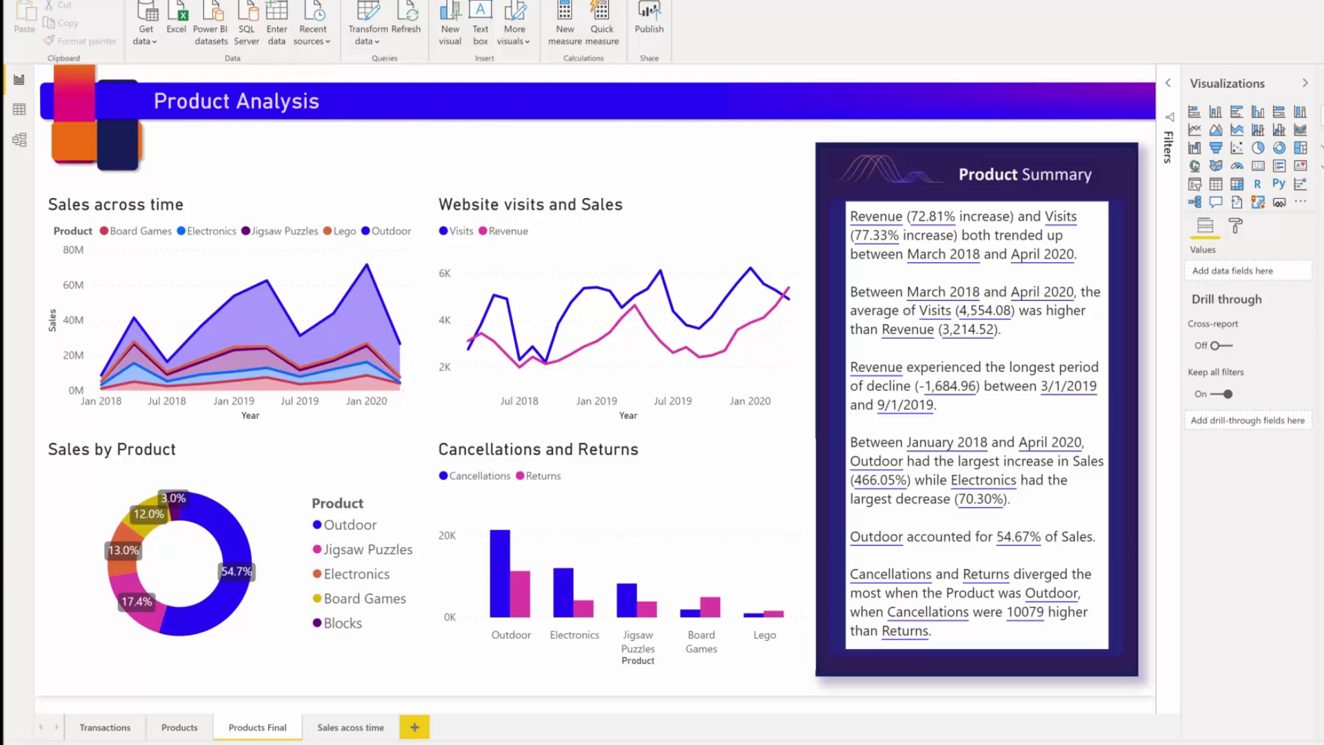
Go to the Transactions report page.
click(94, 731)
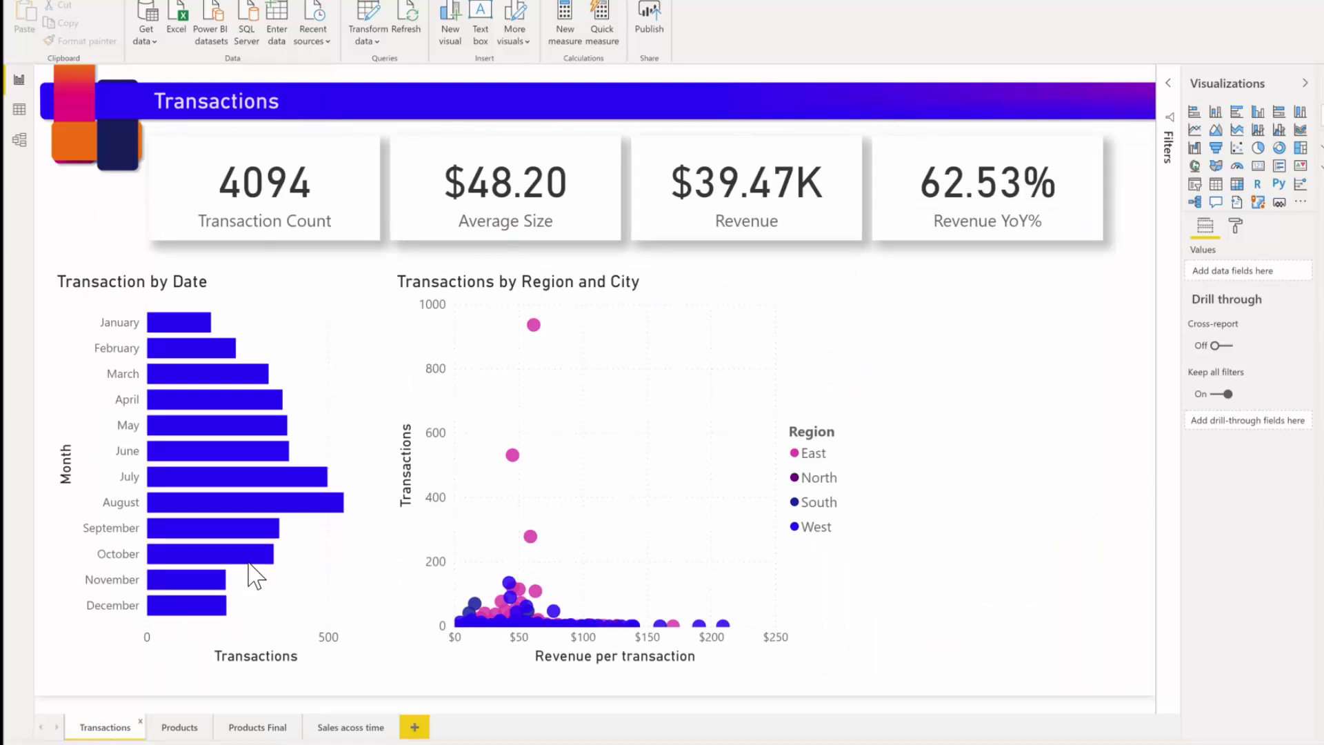
Summarize the Transactions by Region and City scatter chart as a smart narrative visual.
right_click(588, 386)
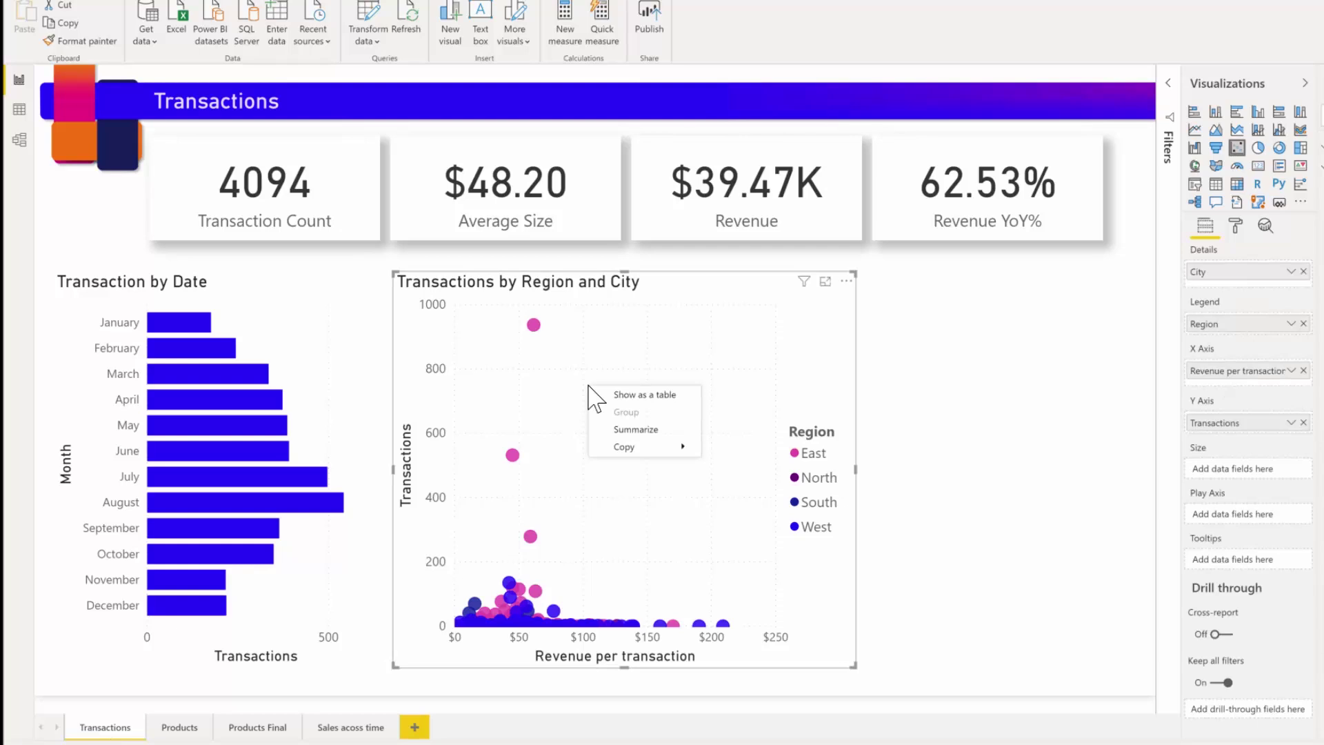
click(649, 429)
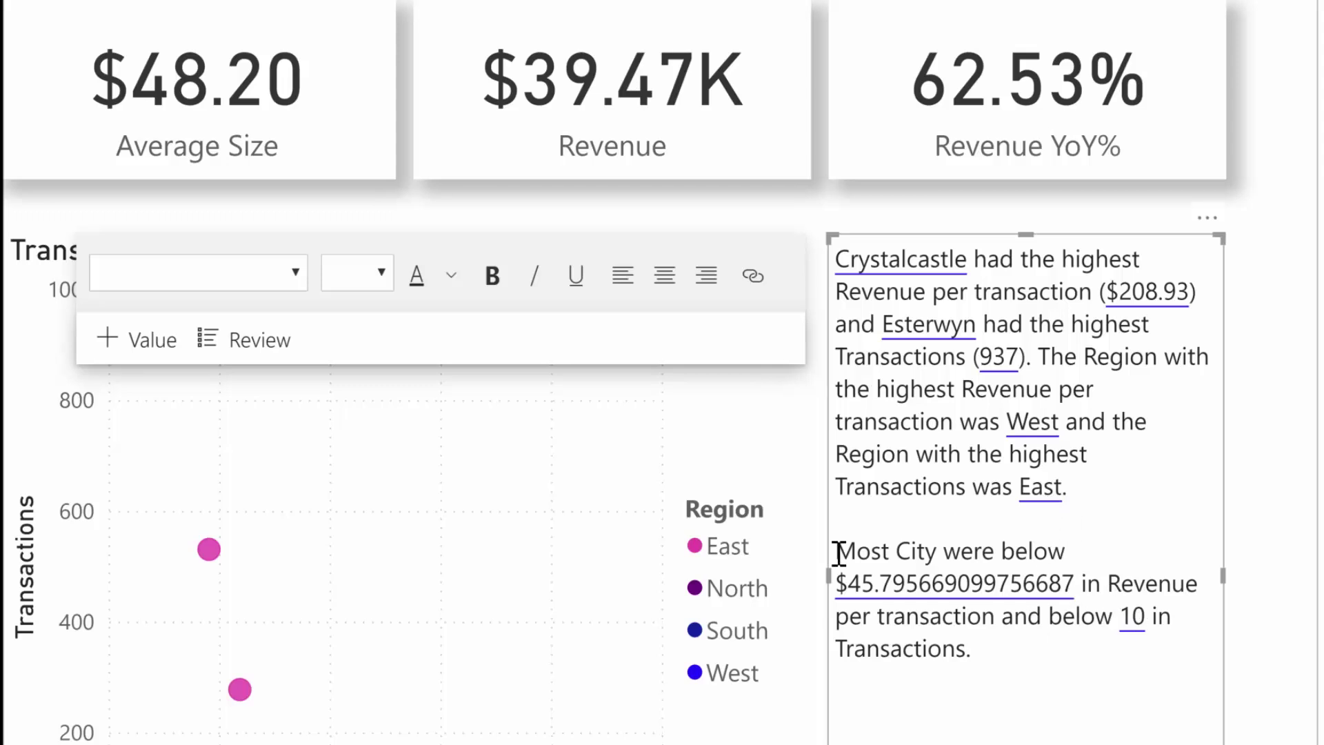
Format the narrative's final paragraph about most cities as bold blue text.
click(944, 607)
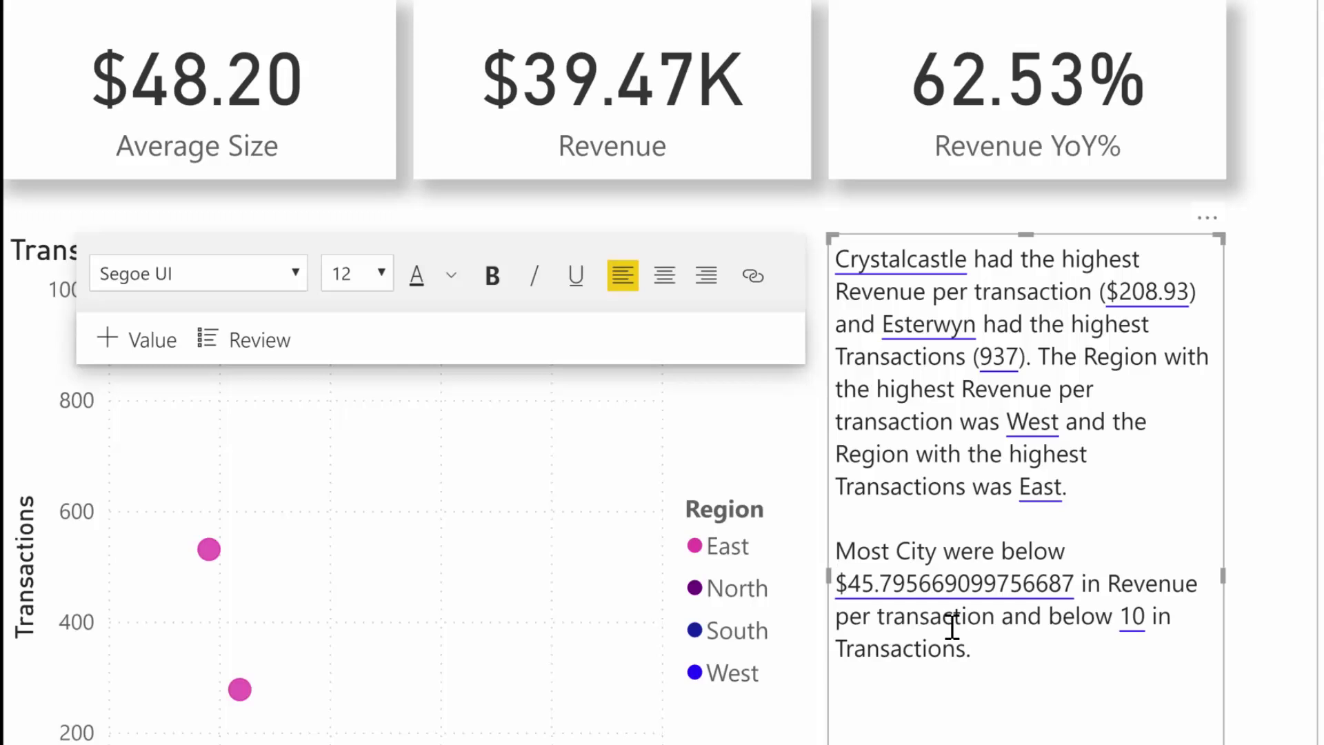
drag(843, 550, 980, 659)
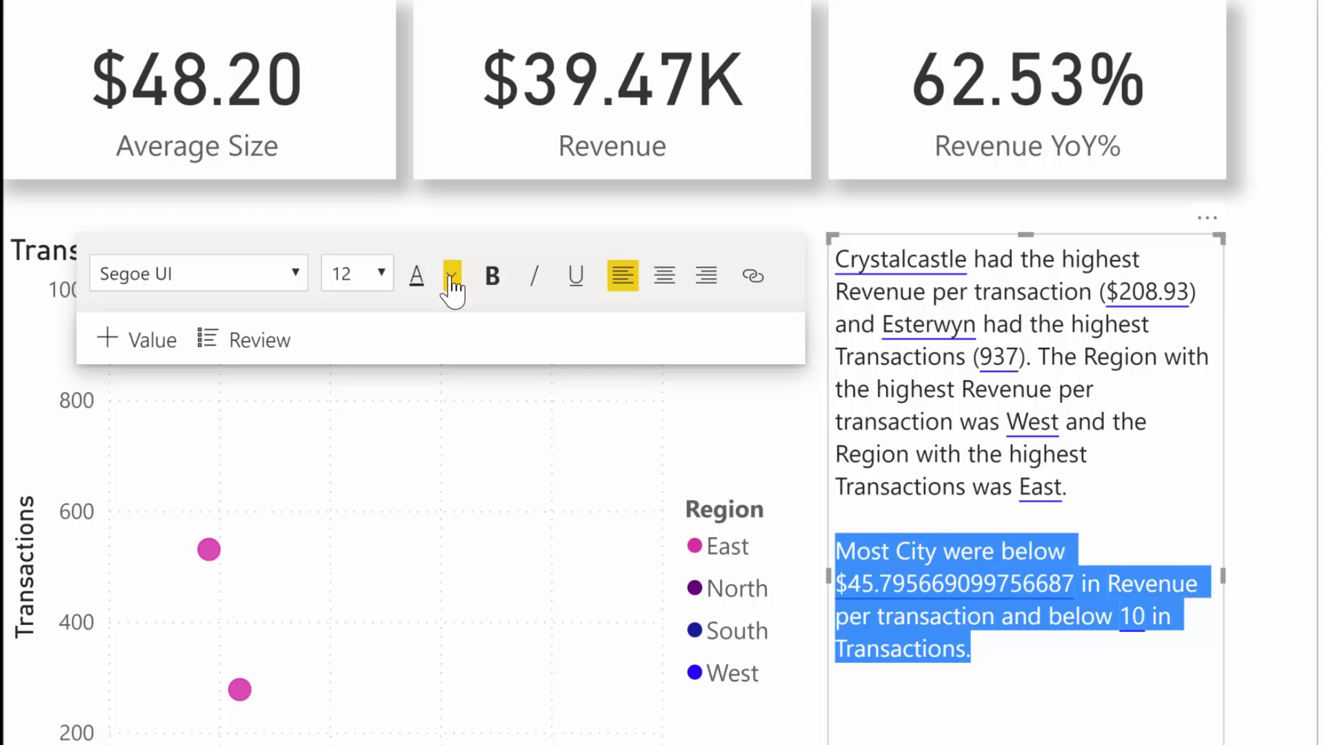
click(493, 279)
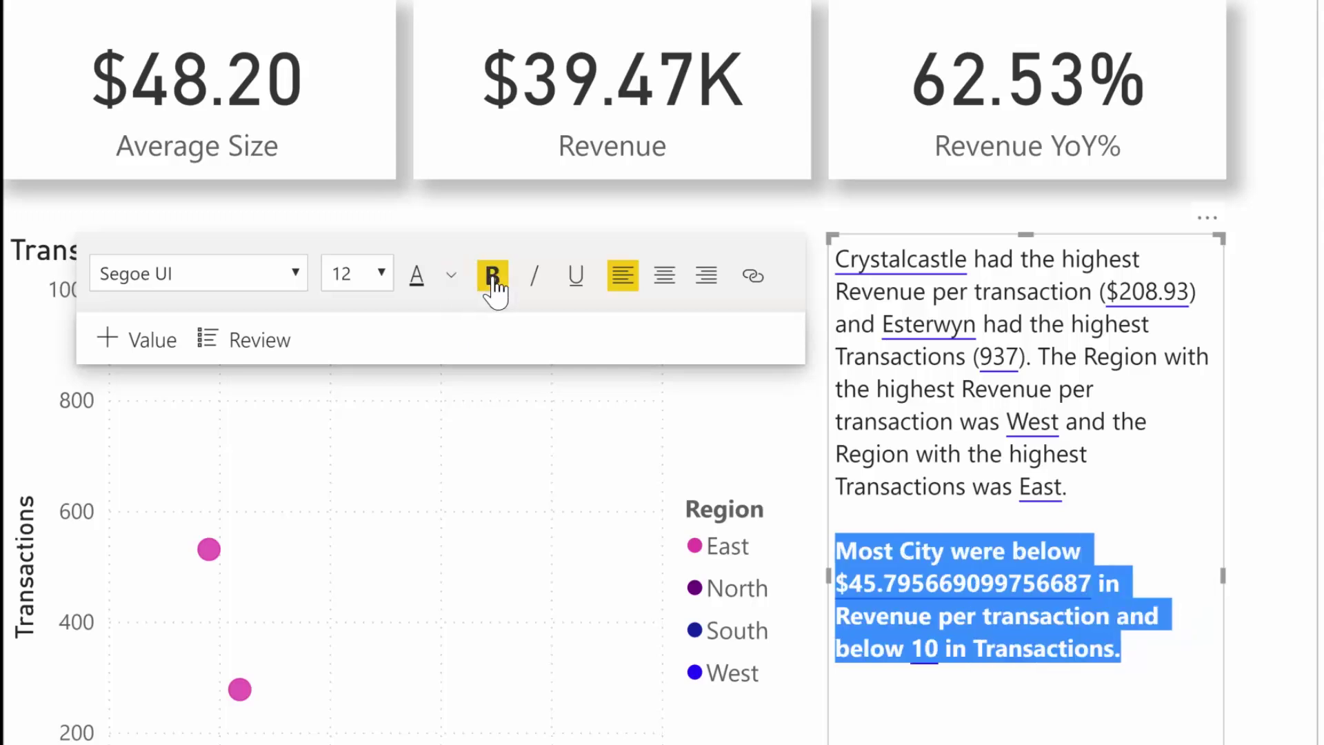
click(452, 279)
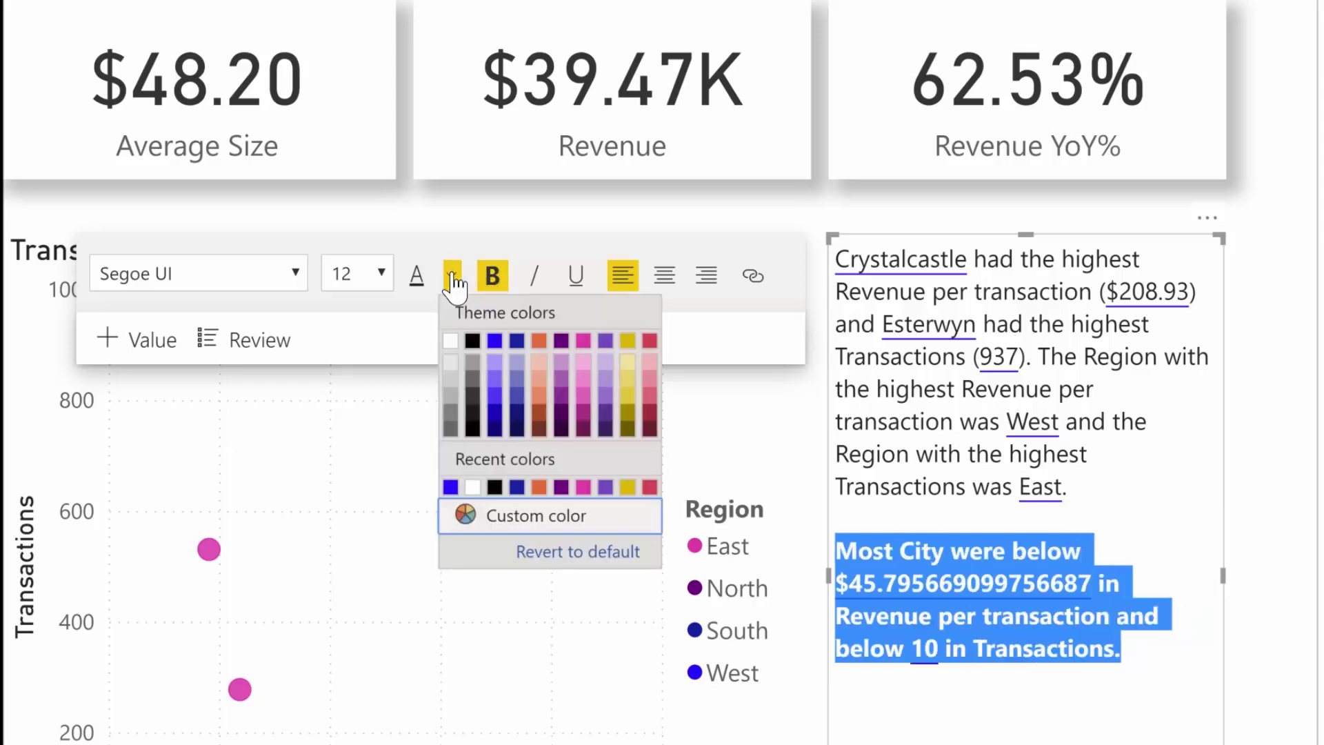
click(495, 340)
click(954, 513)
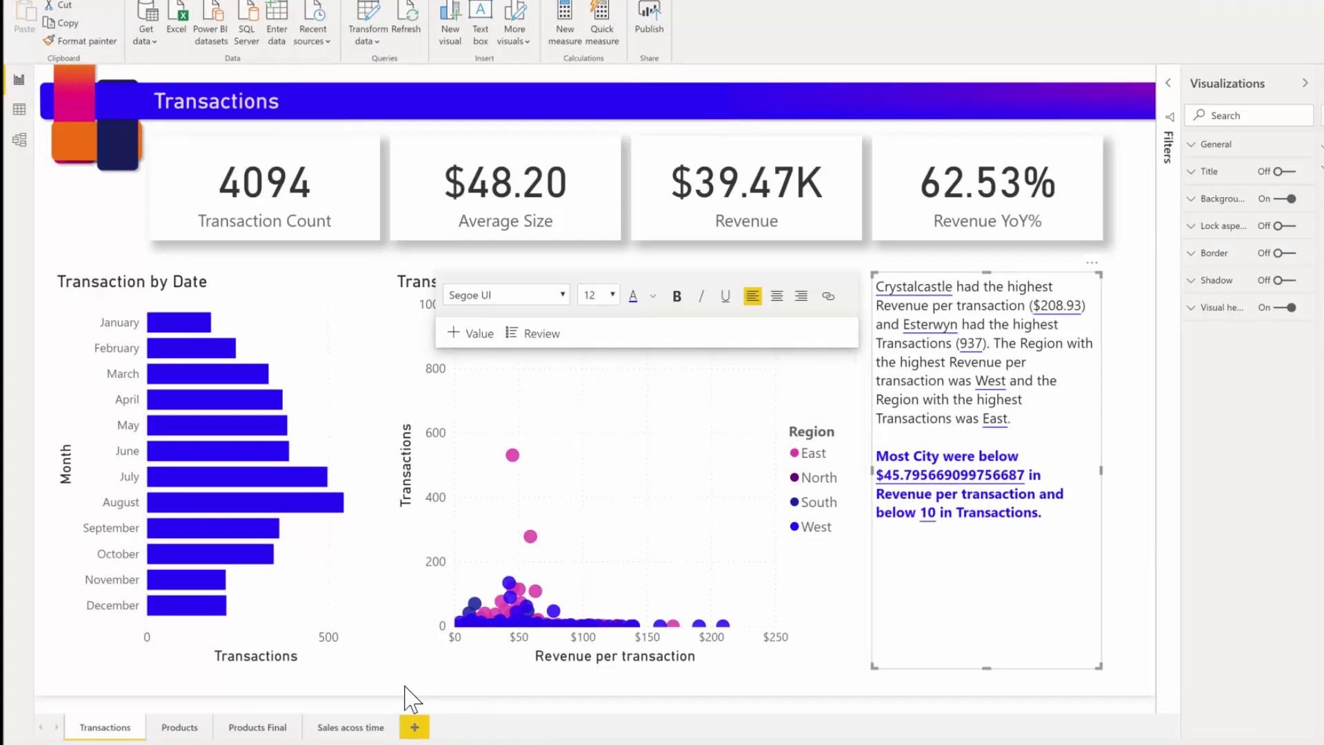
Insert a smart narrative on the Products page summarizing Revenue and Visits trends.
click(179, 728)
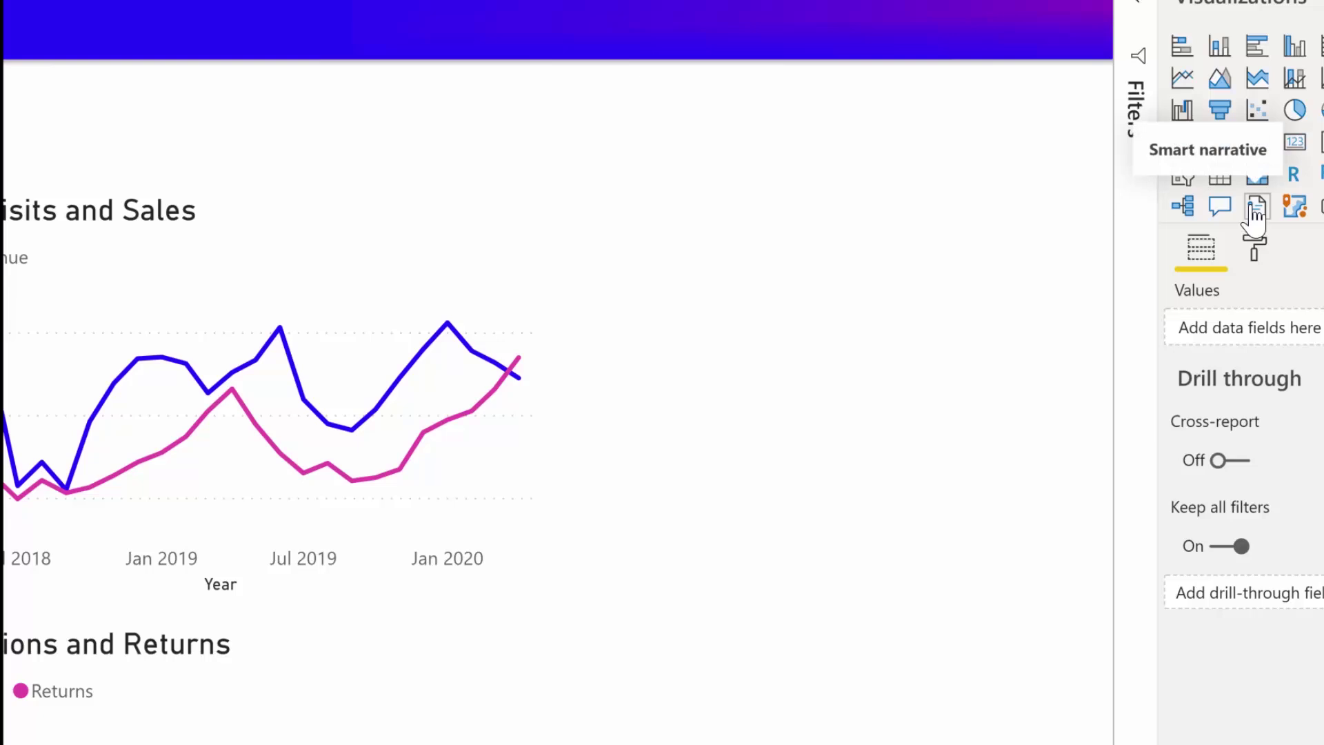
click(1255, 211)
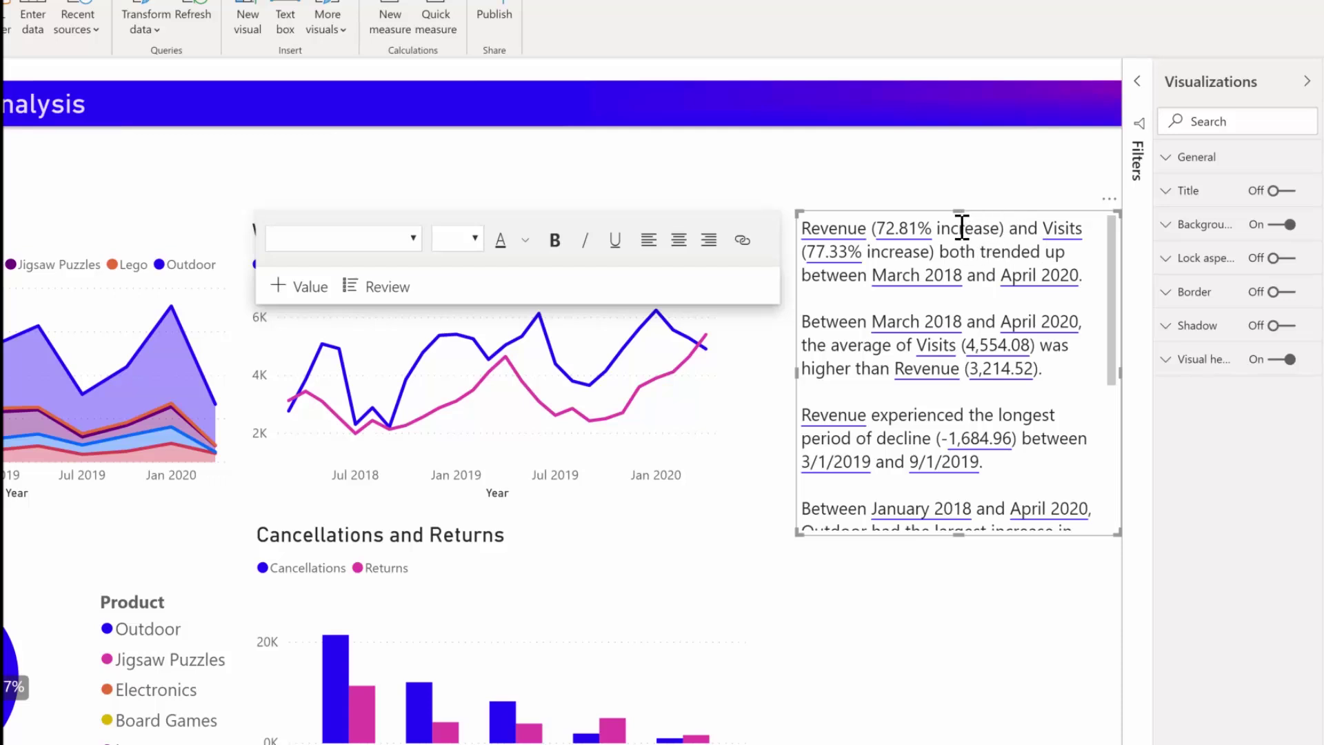
Stretch the narrative box down and add a new line 'Returned items amounted to'.
drag(957, 536, 942, 742)
click(968, 582)
scroll(968, 581, down, 2)
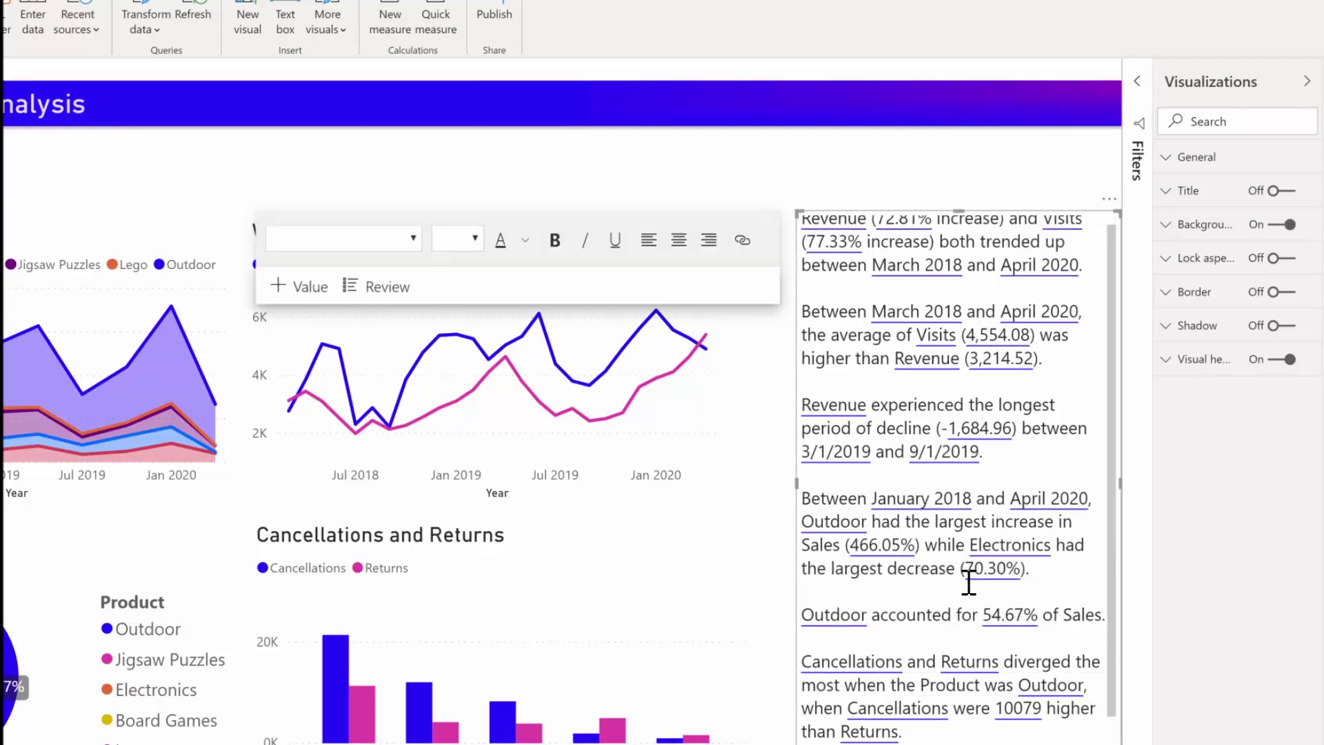
click(925, 587)
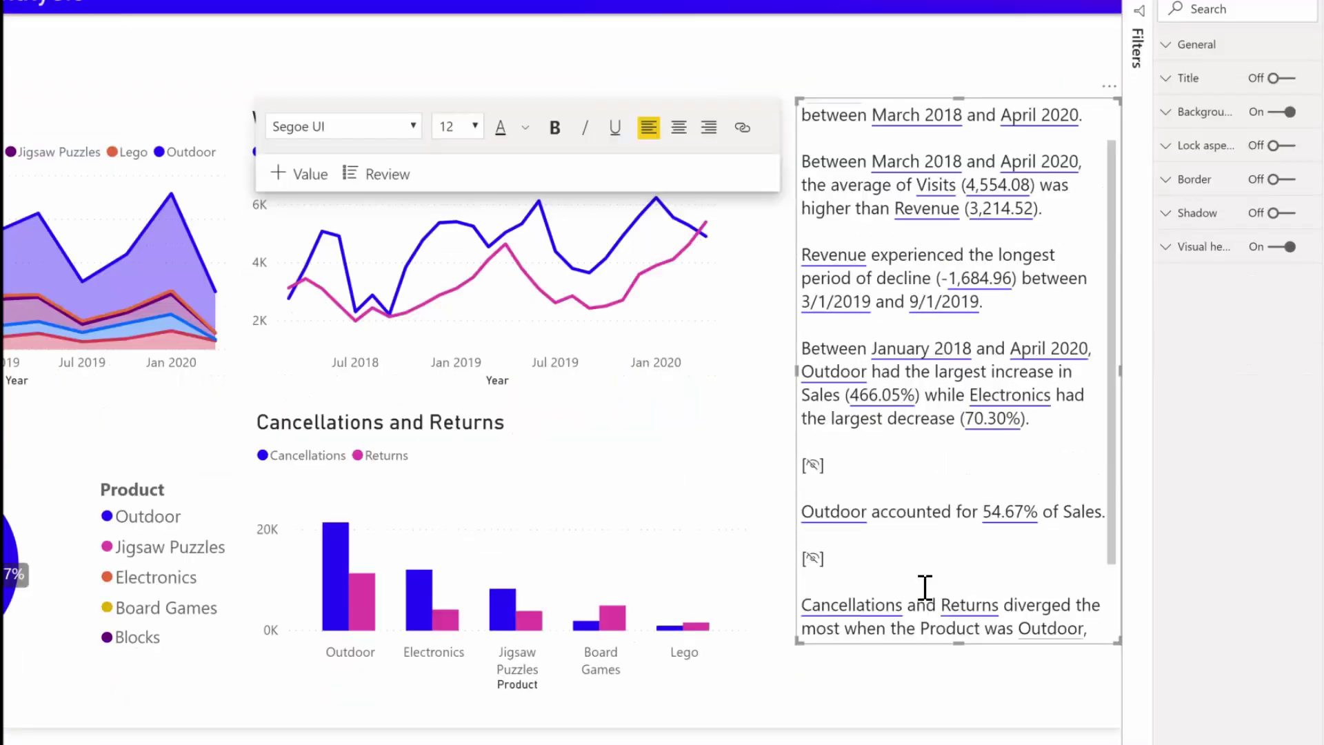
scroll(924, 587, down, 3)
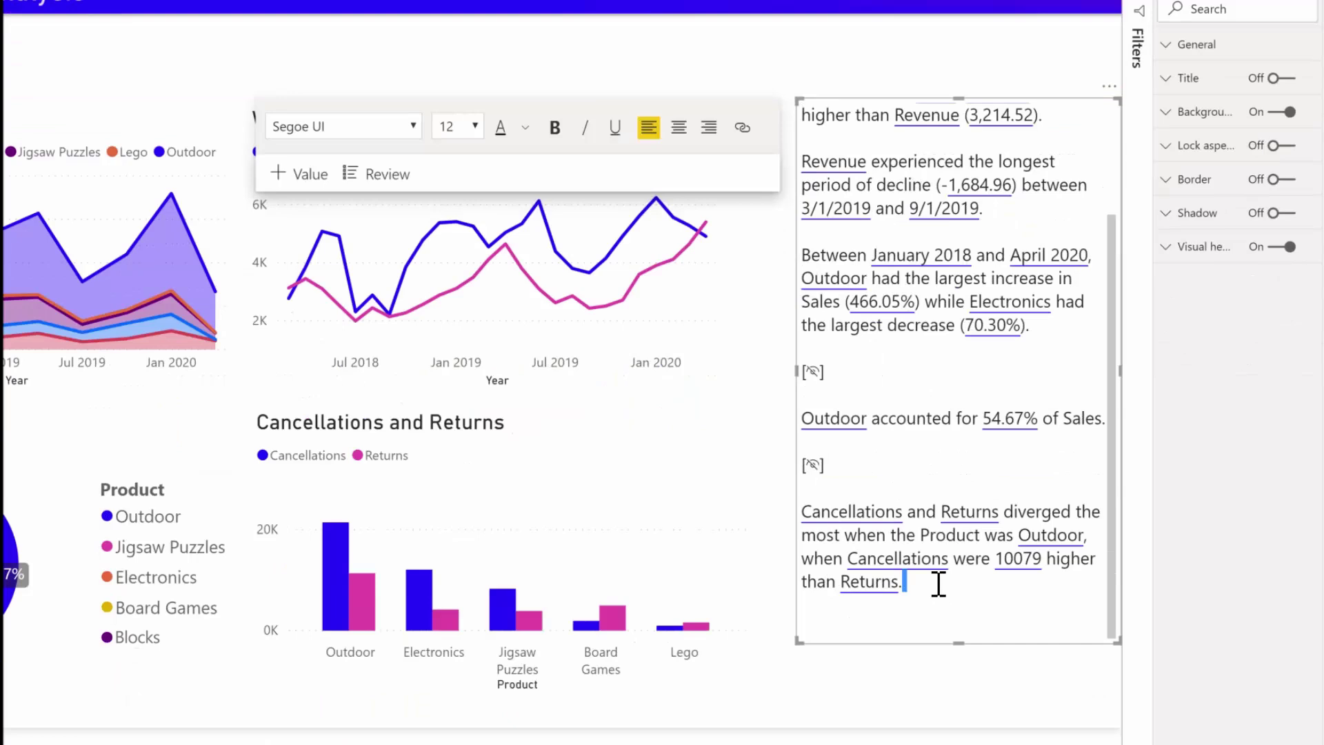
key(Return)
key(Return)
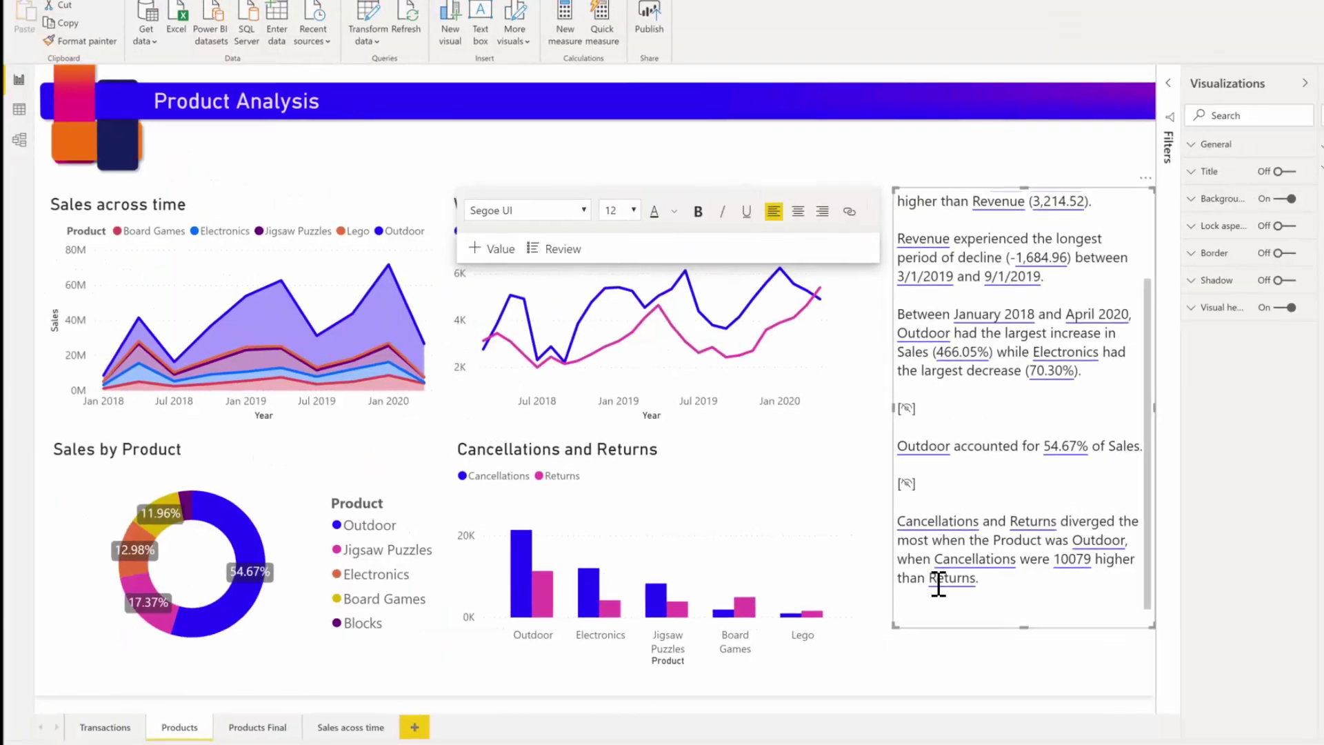
text(Returned items amounted to)
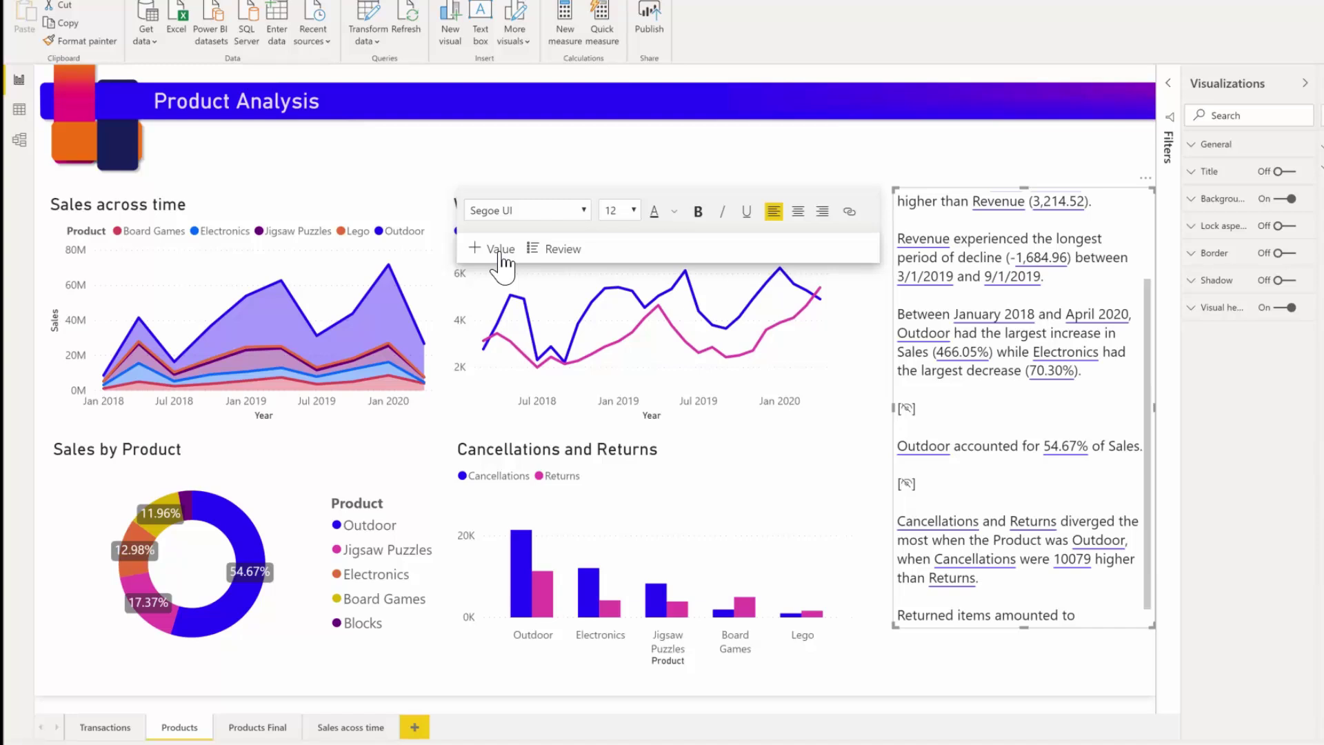
Append a dynamic 'count of returns' value, currently 26110, to the returned-items sentence.
click(499, 255)
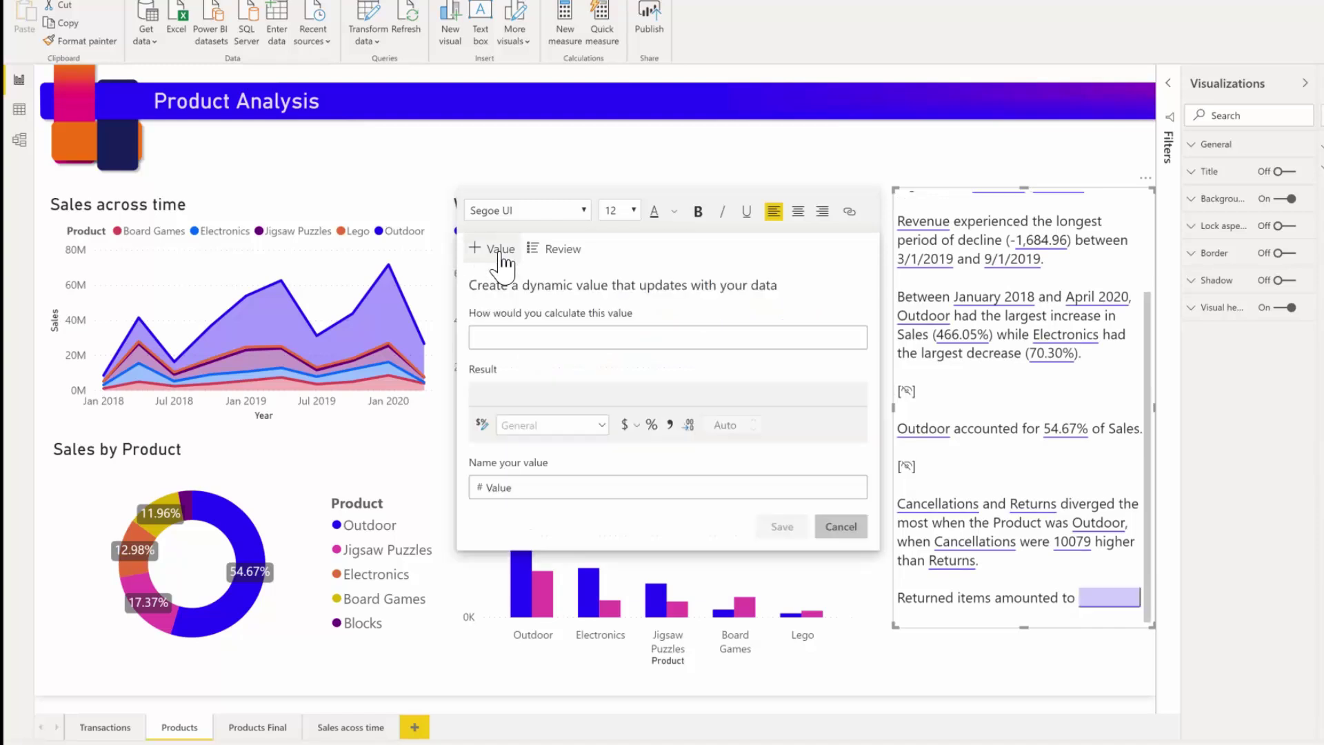
text(c)
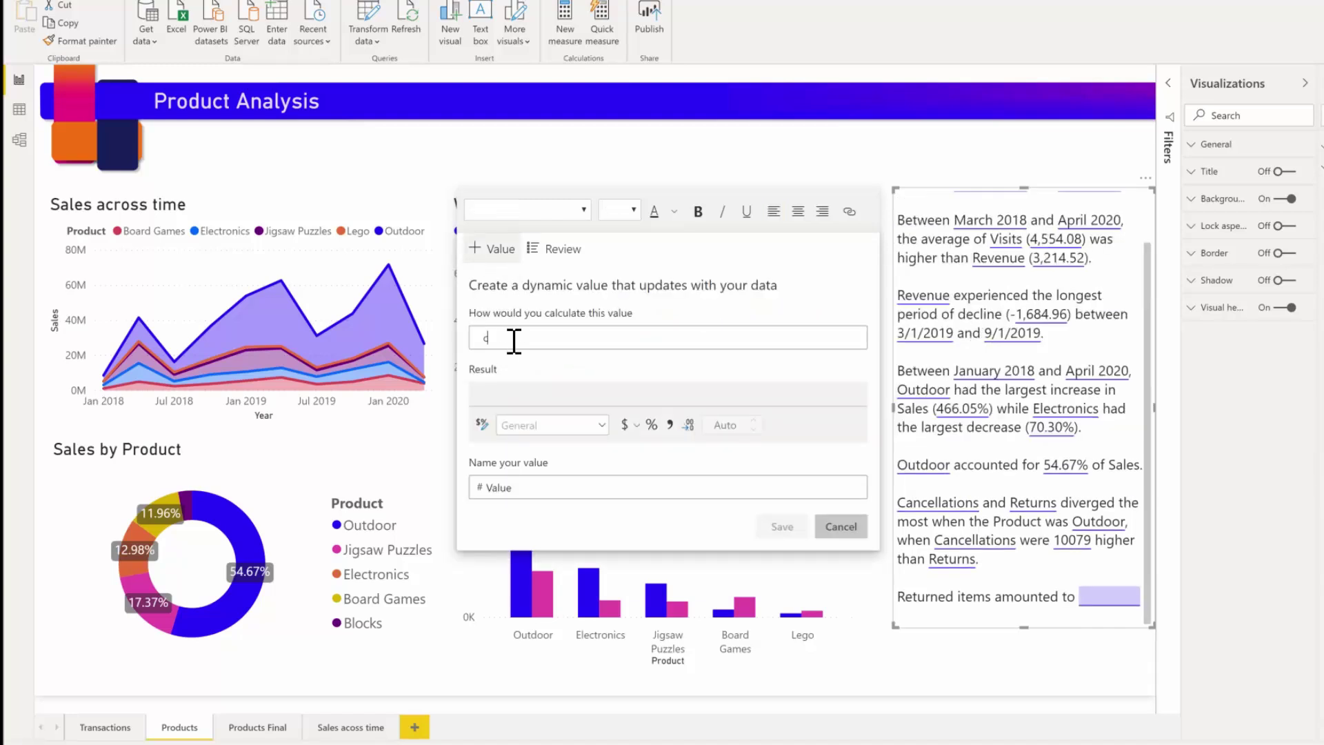
text(ount of r)
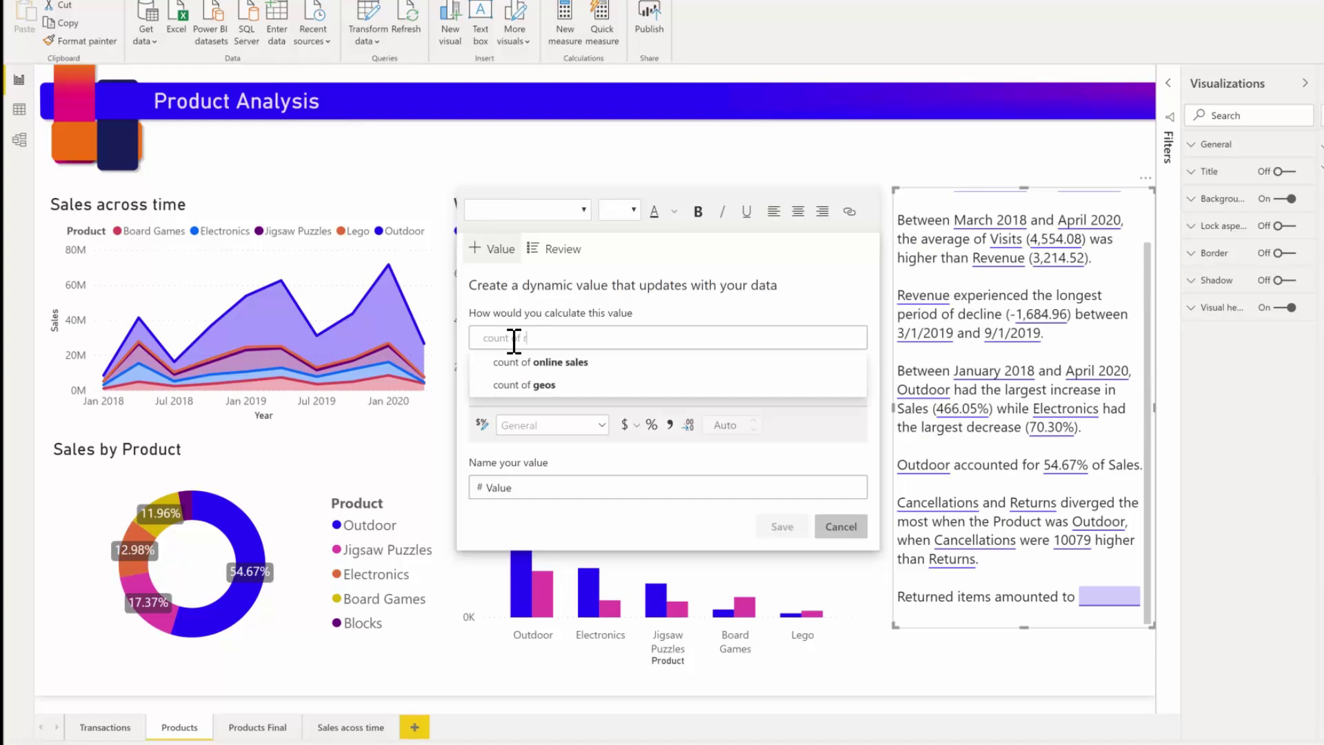
text(eturn)
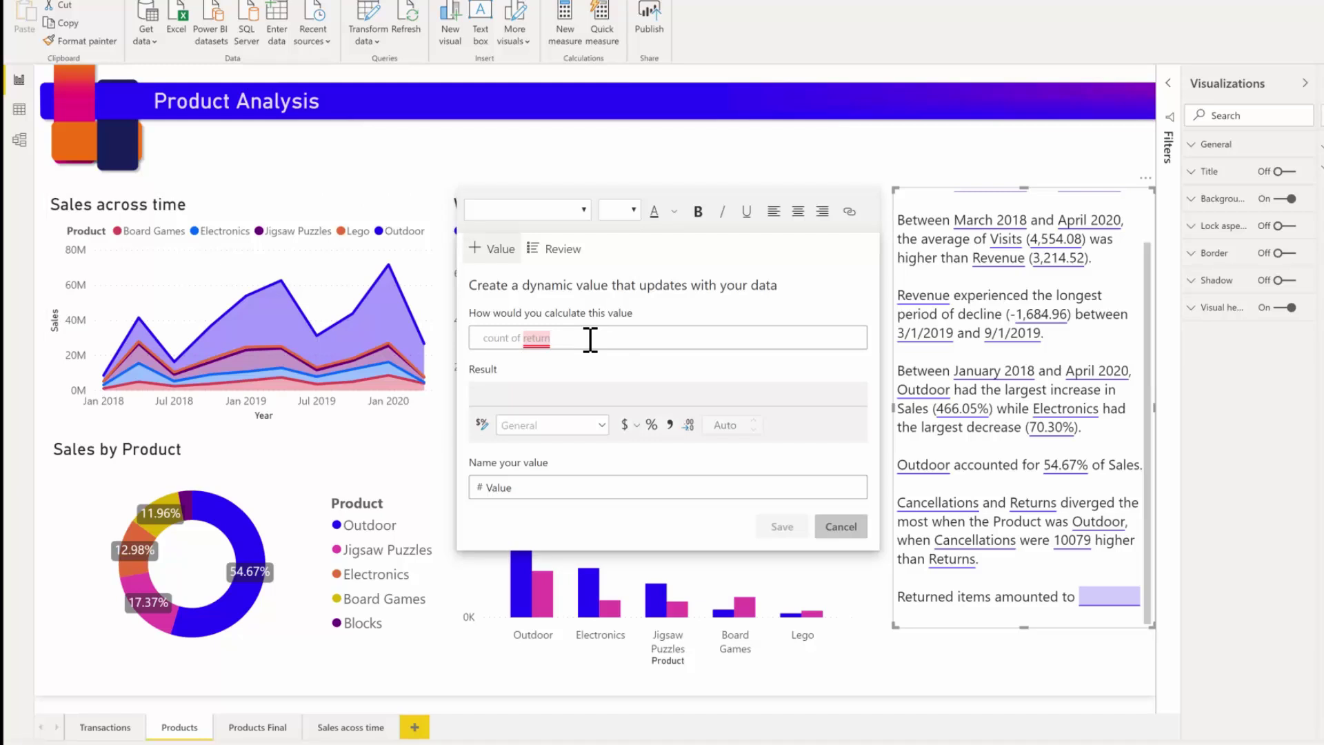
text(s)
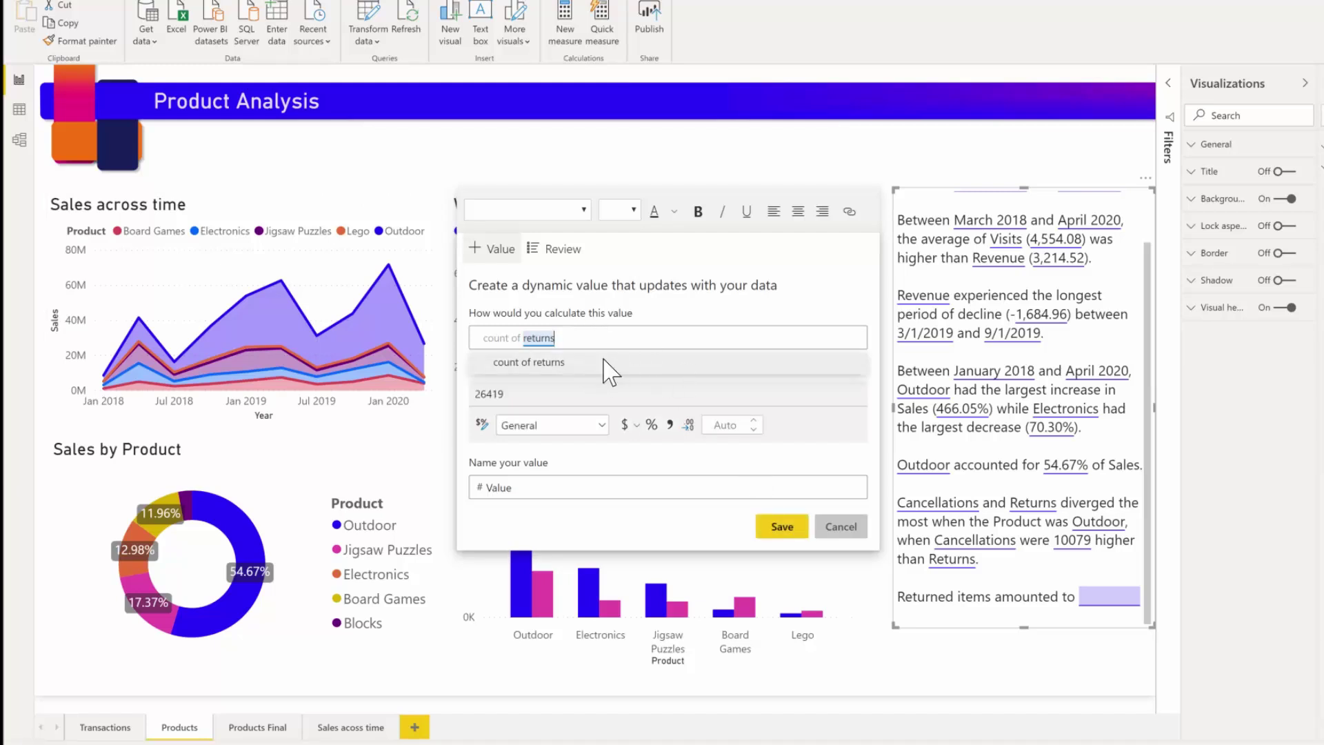
click(778, 528)
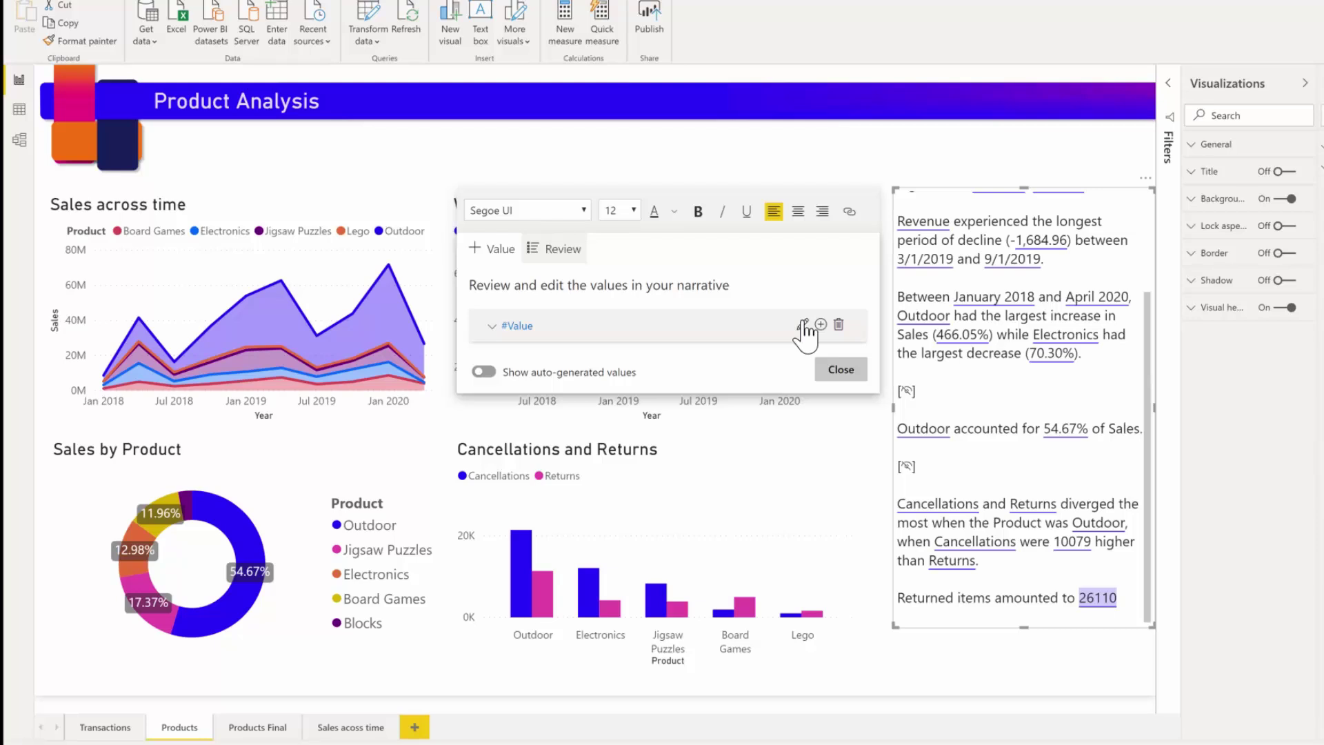
Format the returns value as a whole number with thousands separator, showing 26,110.
click(803, 326)
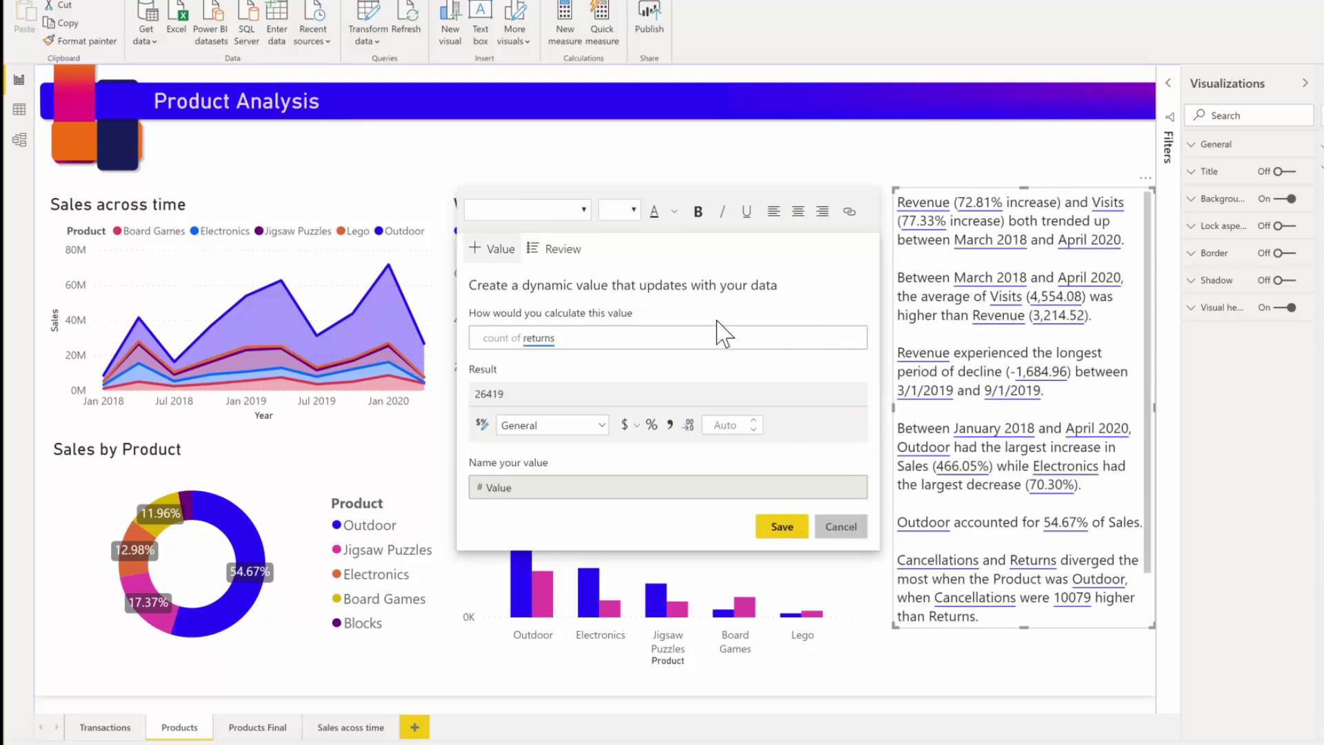
click(603, 426)
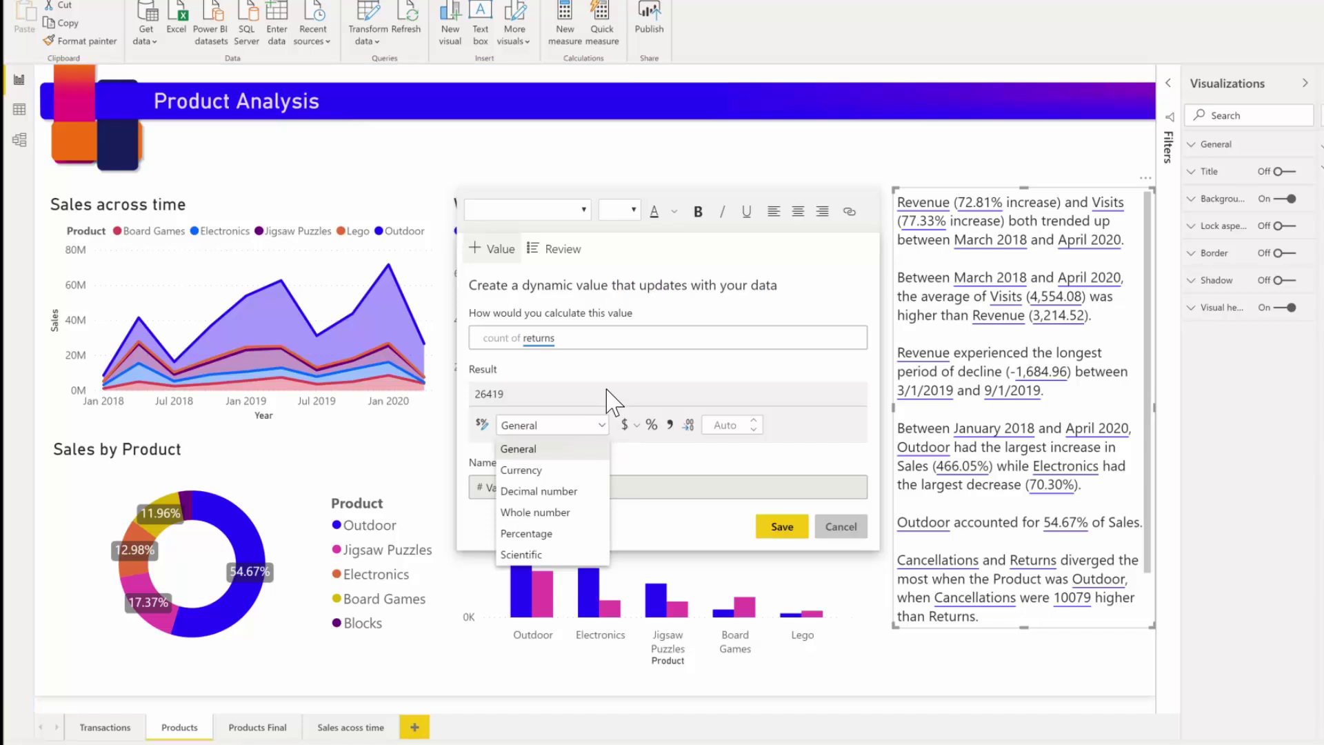
click(608, 391)
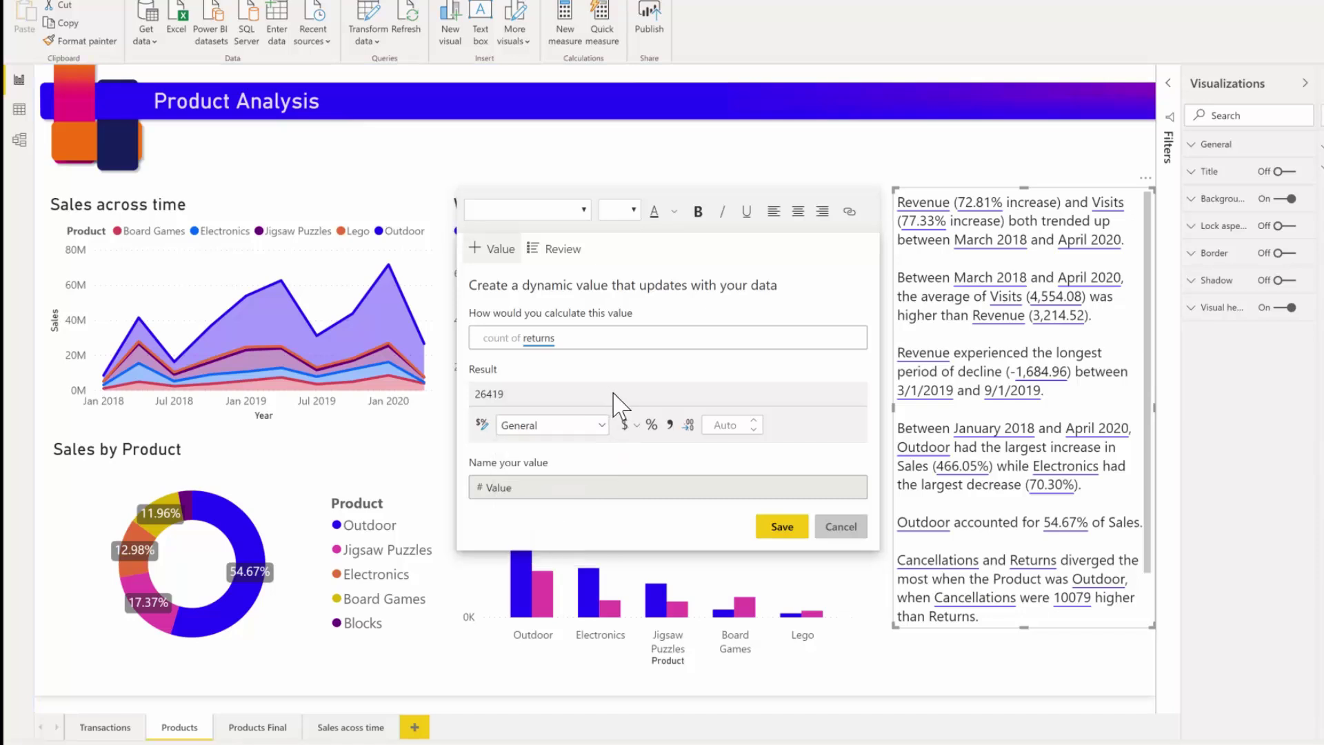
click(669, 425)
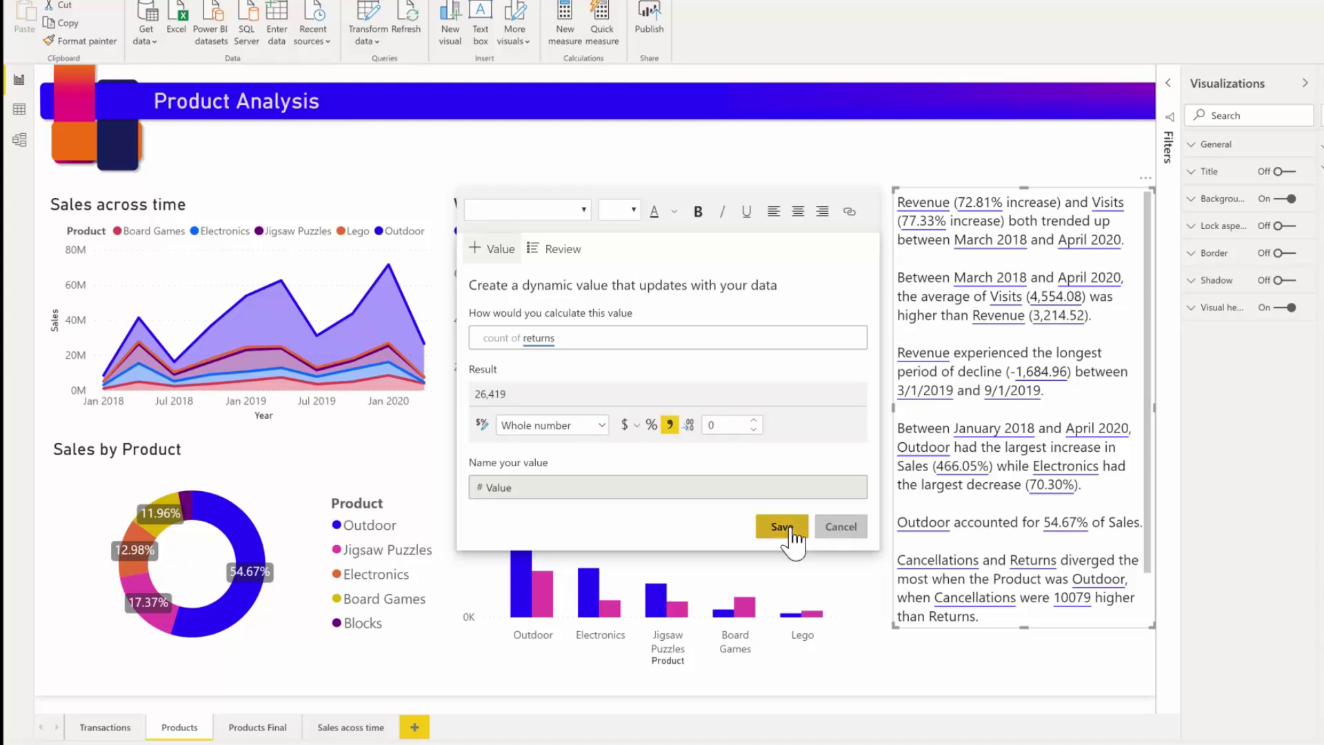
click(792, 531)
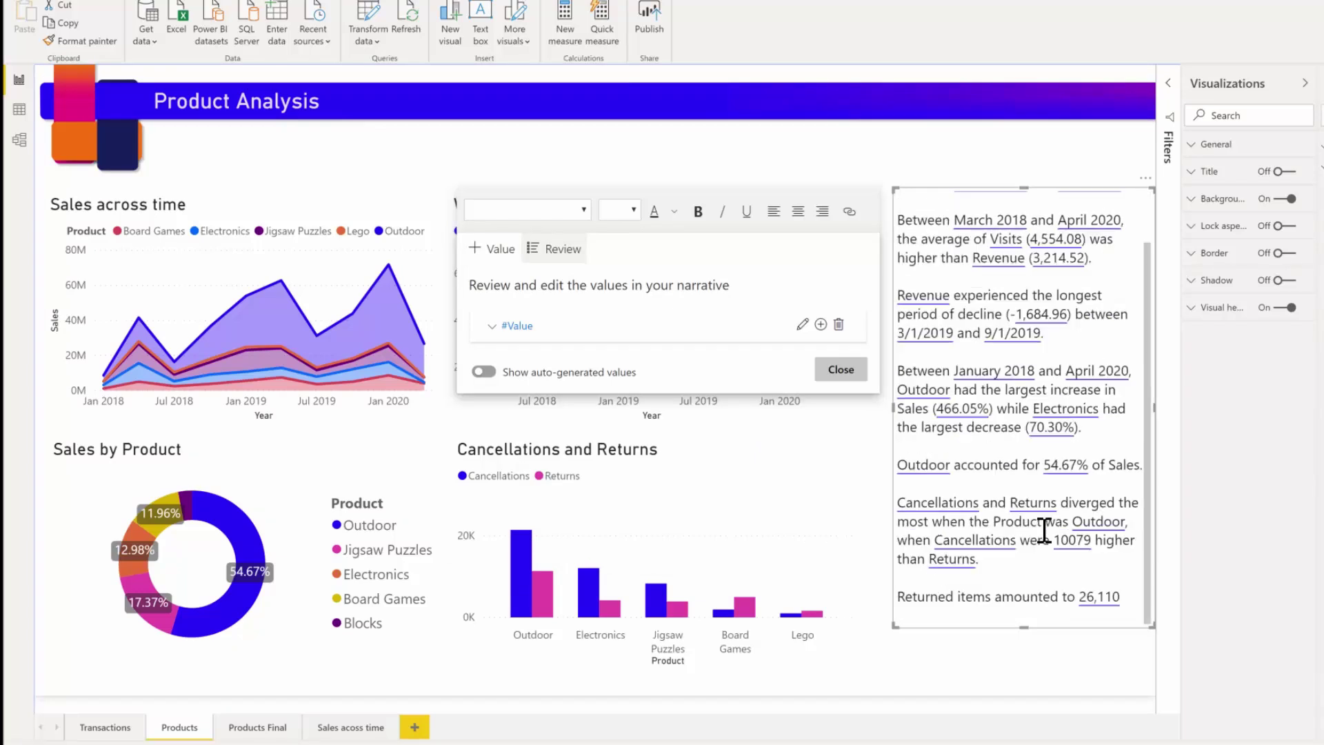
Filter the page to the Electronics donut slice and confirm returned items now read 4,196.
click(841, 370)
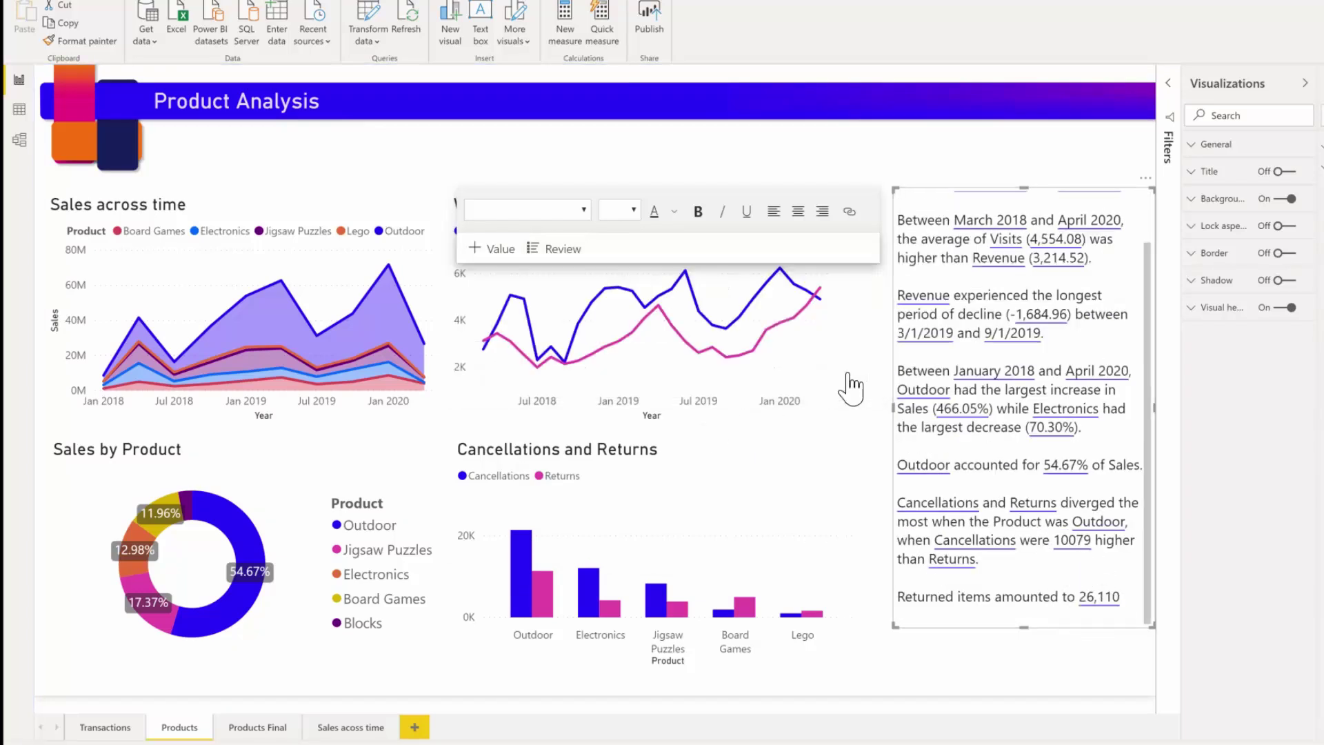
mouse_move(127, 566)
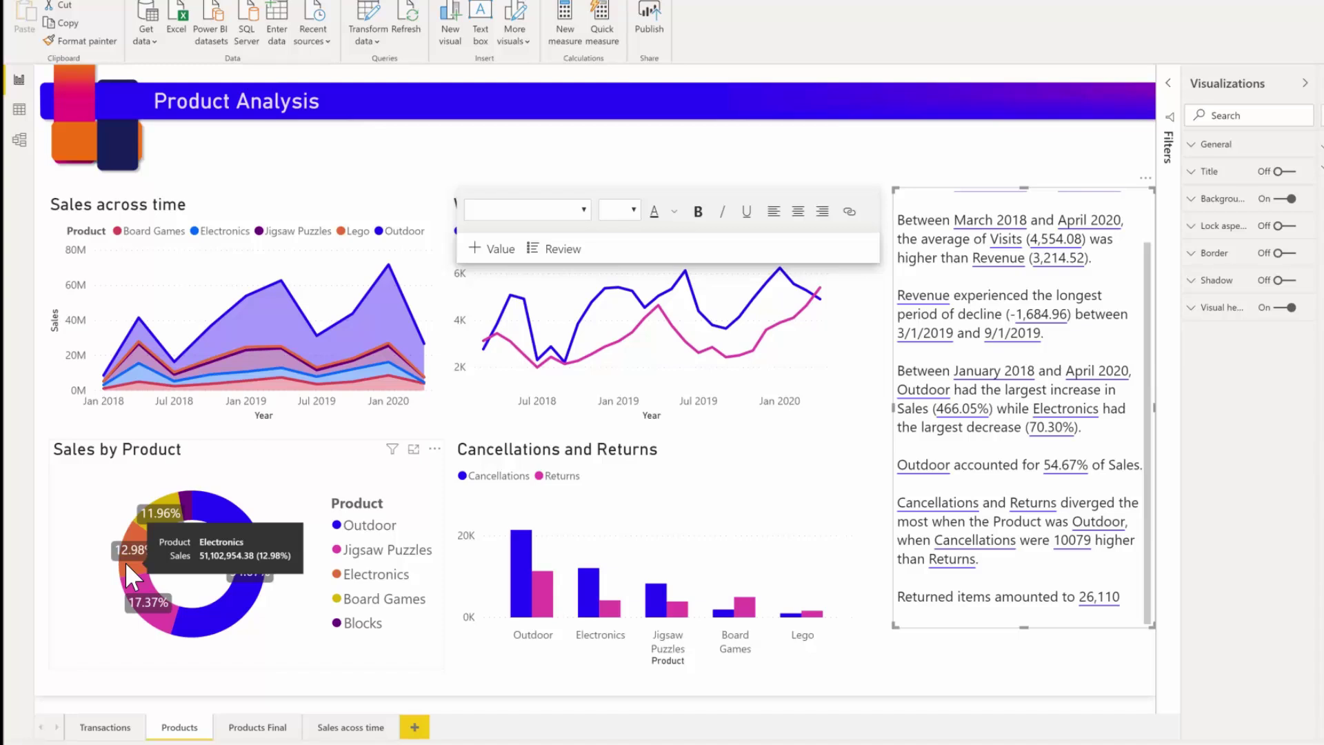
click(126, 562)
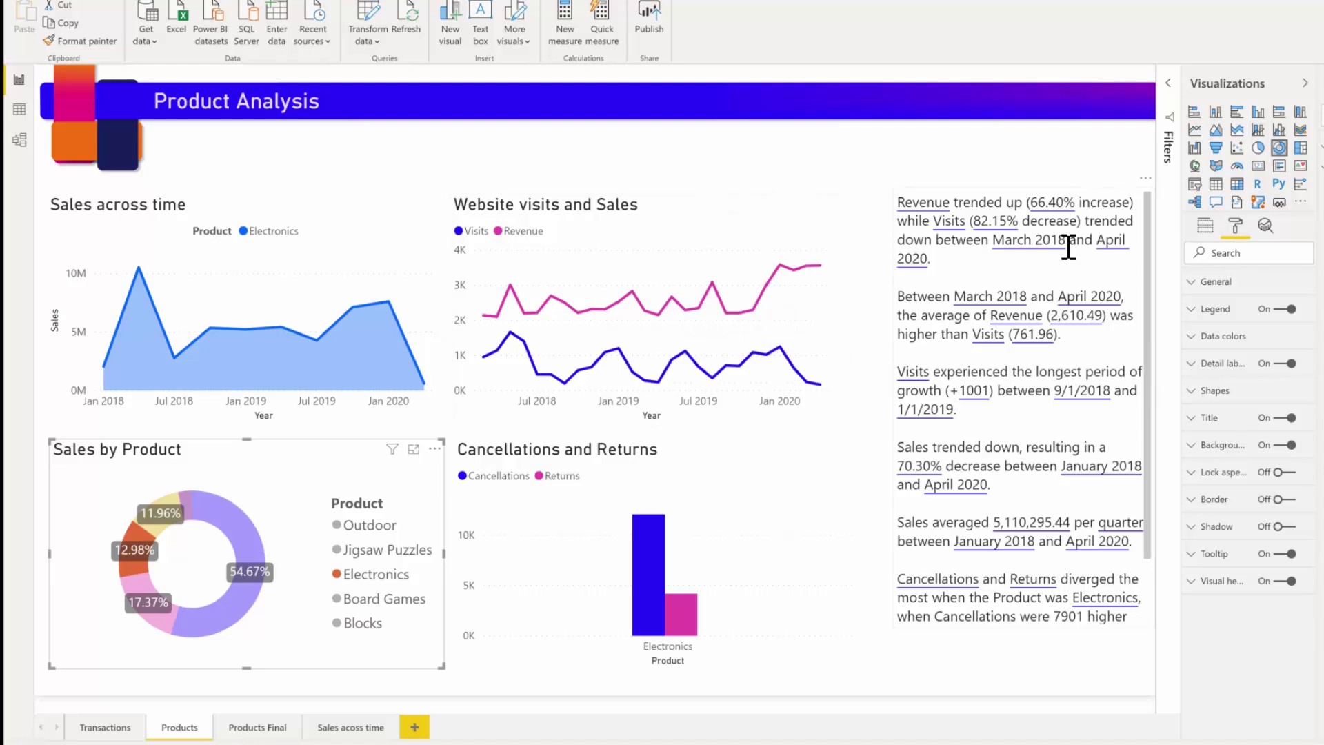
scroll(1099, 379, down, 2)
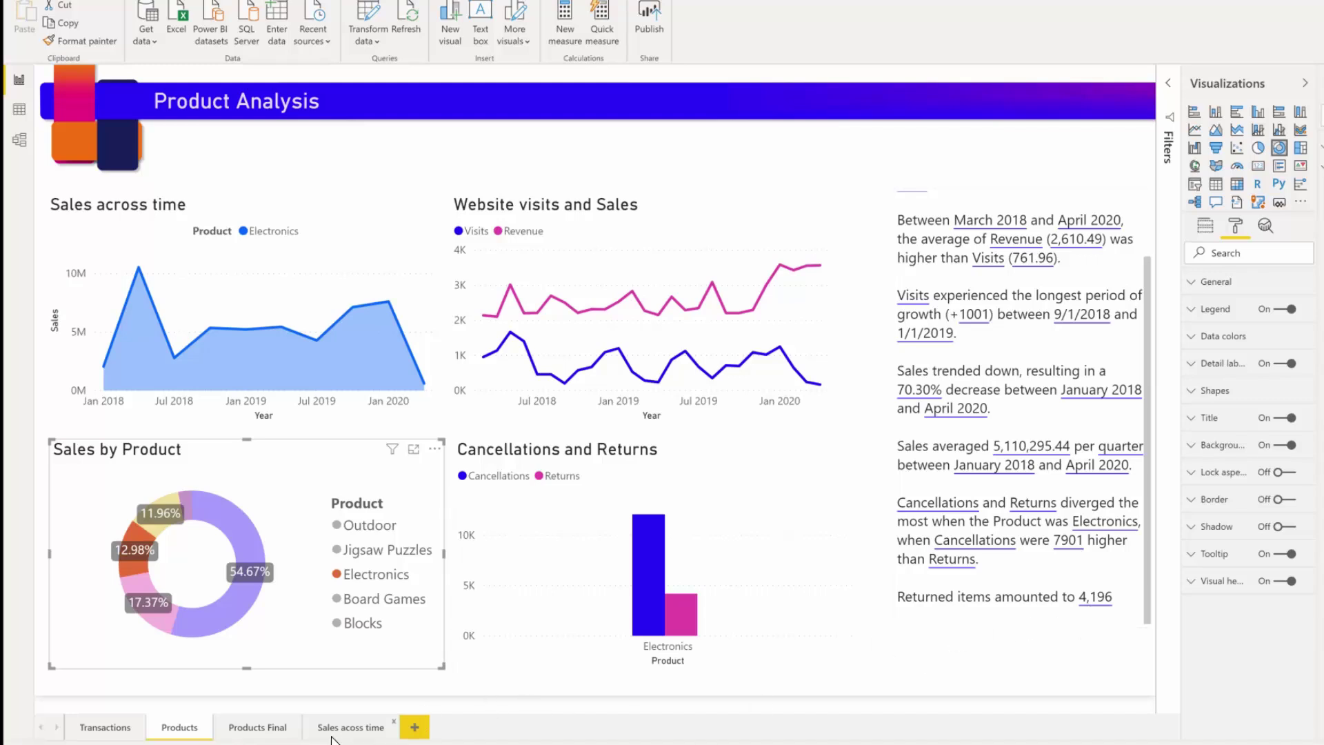
On the Sales acoss time page, select the Jan 2020 point so the narrative reports 74.36%.
click(334, 739)
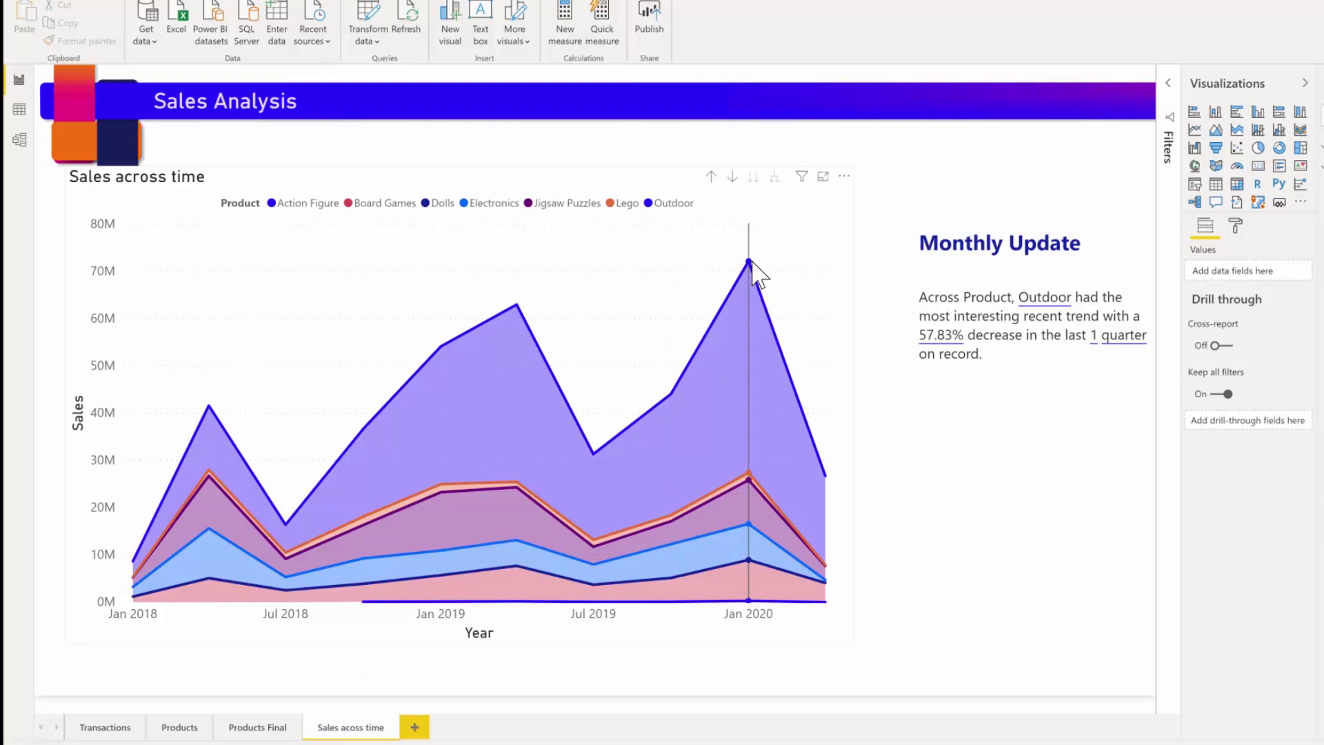
mouse_move(752, 261)
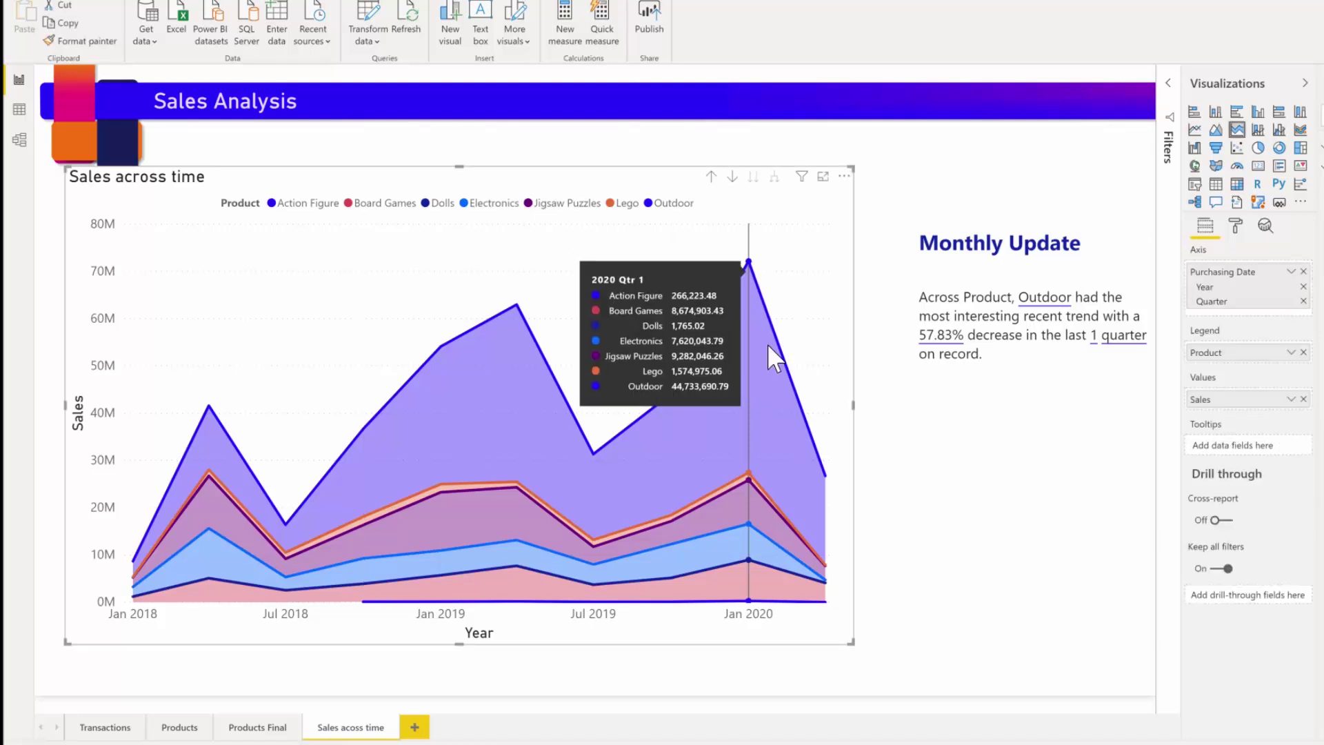
mouse_move(671, 389)
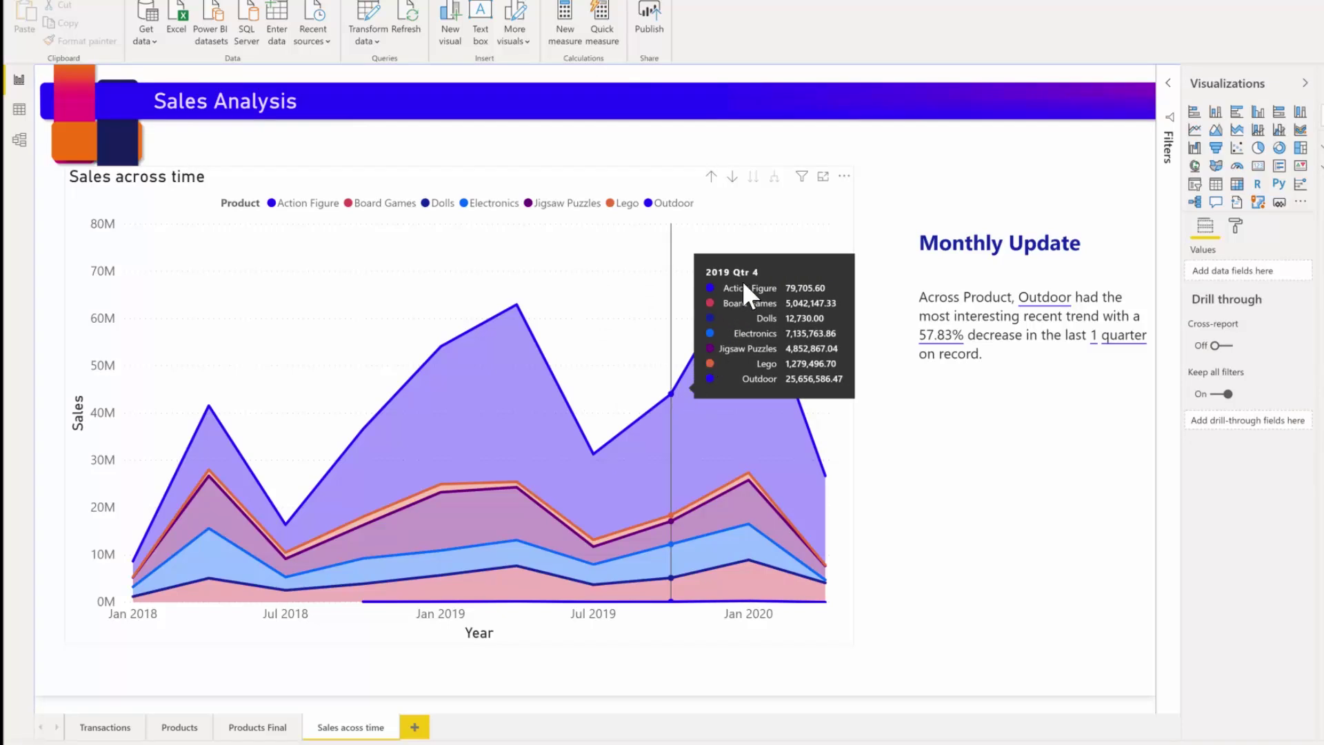
click(822, 211)
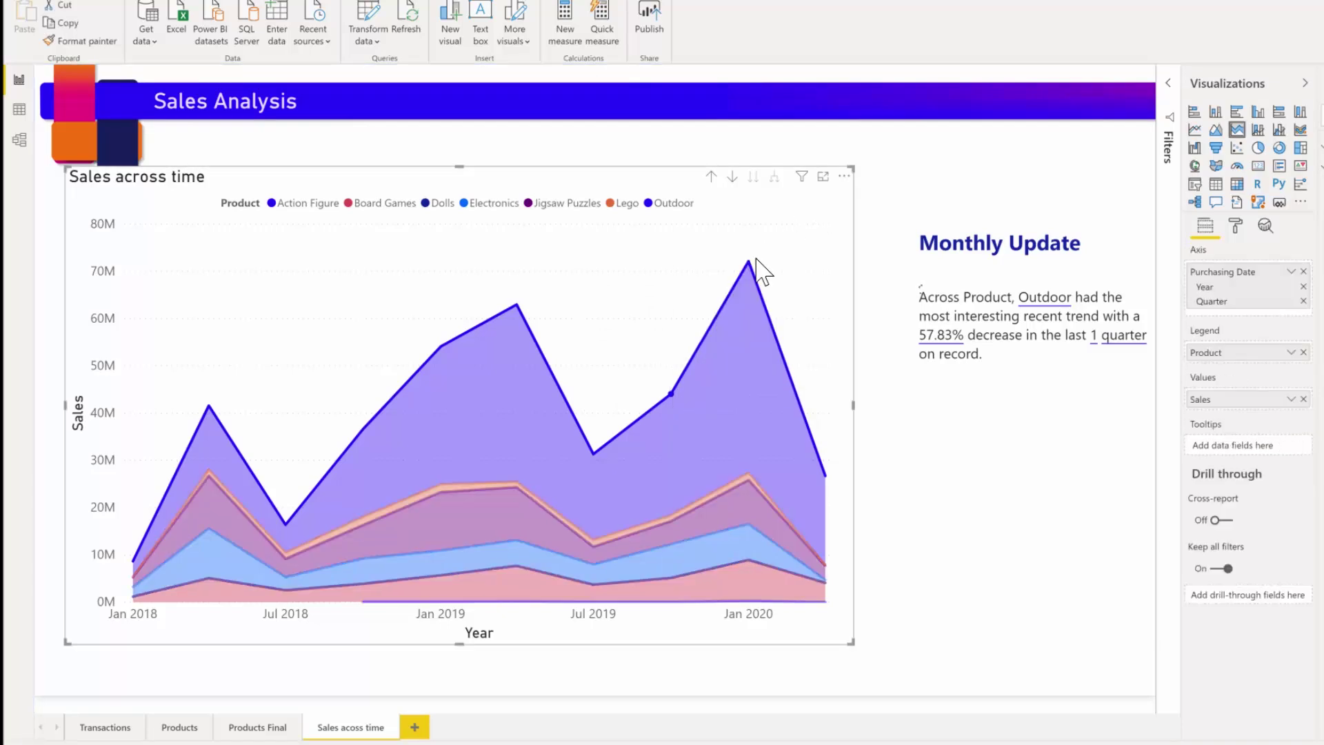
click(750, 262)
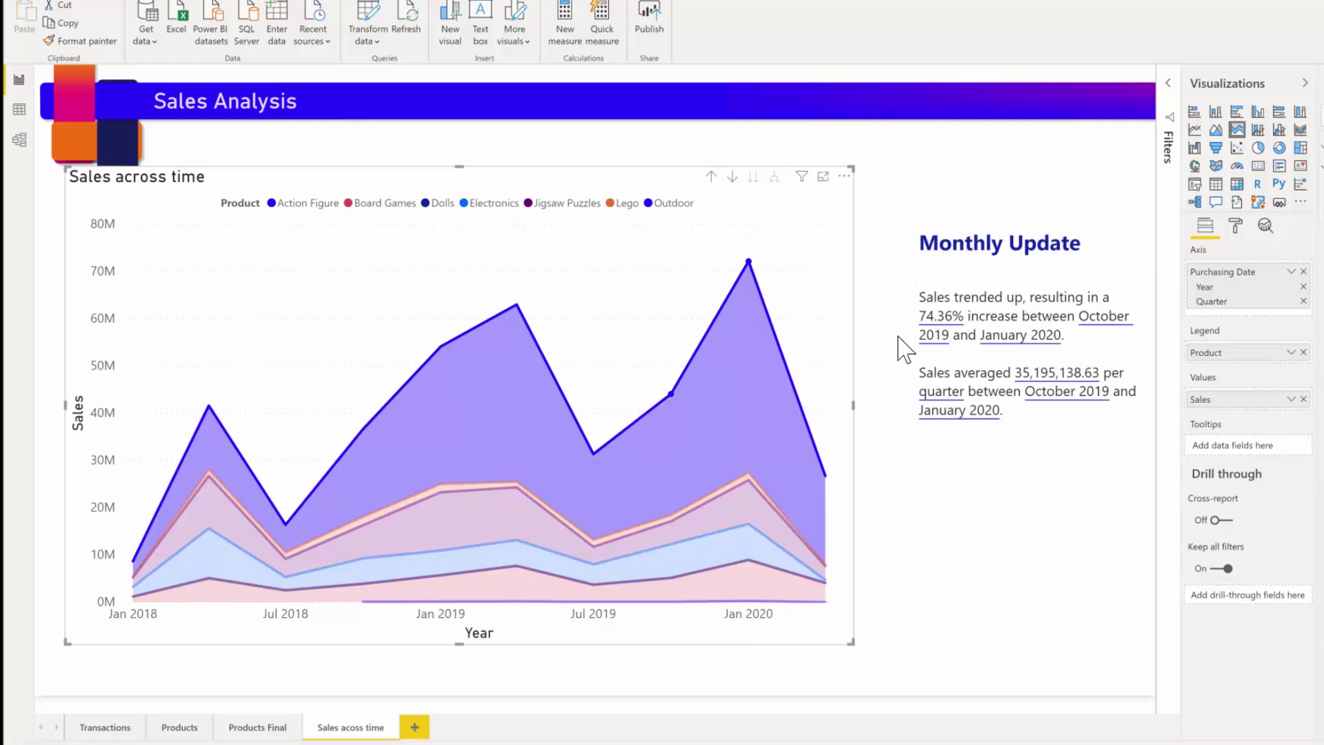